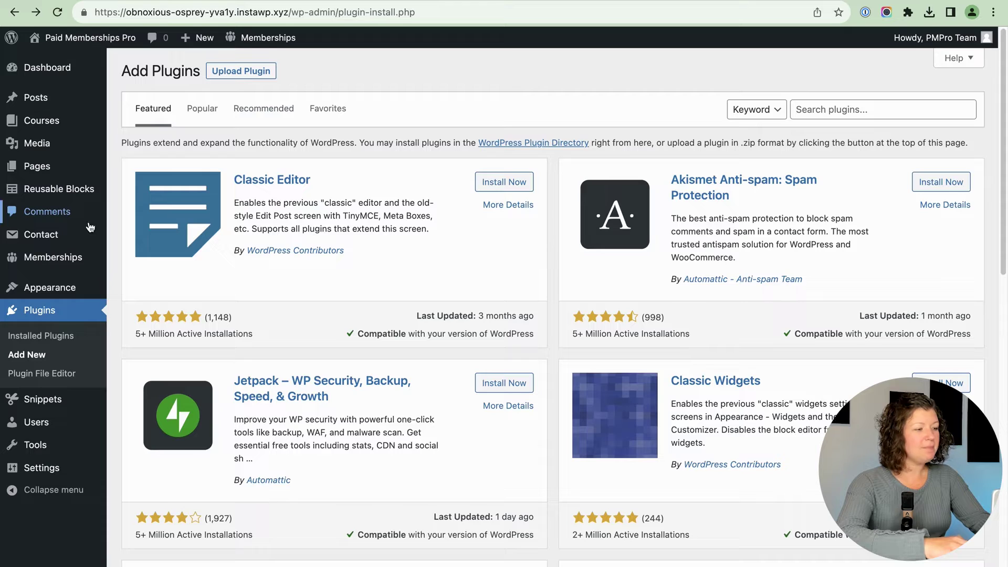
Create a new discount code named DEMO that applies to the Beginner level
click(56, 257)
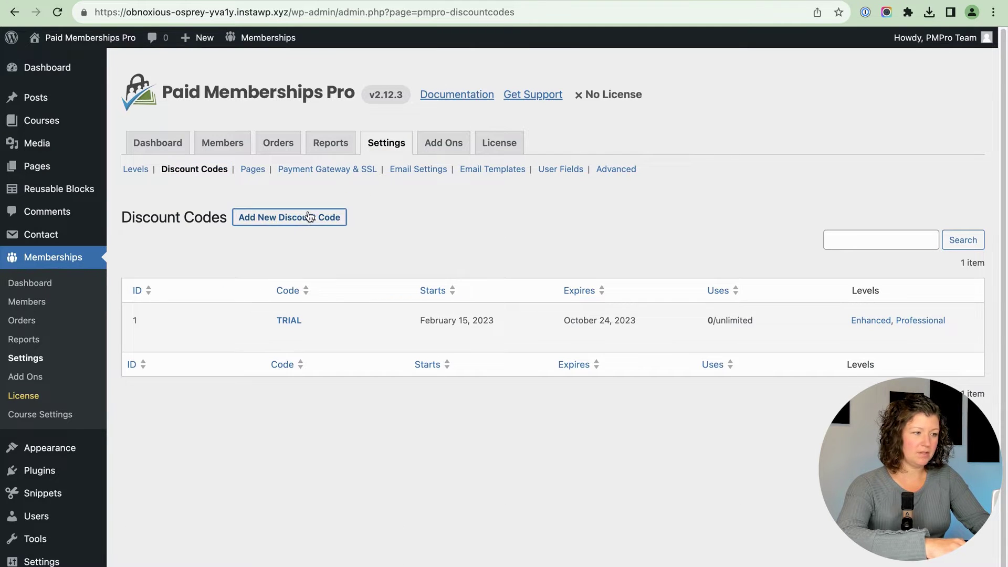
click(308, 218)
double_click(358, 274)
text(DEMO)
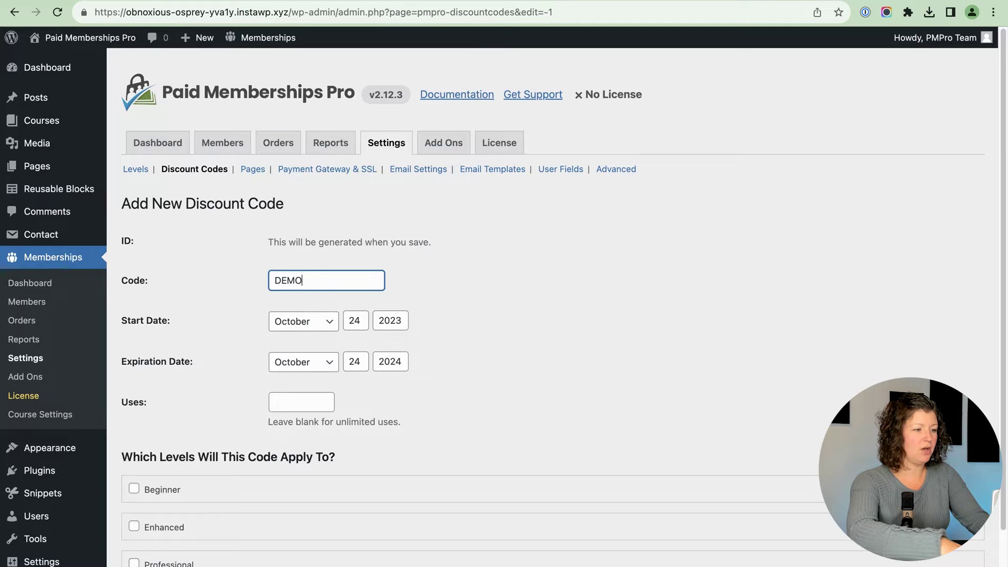
scroll(502, 307, down, 1)
scroll(502, 309, down, 3)
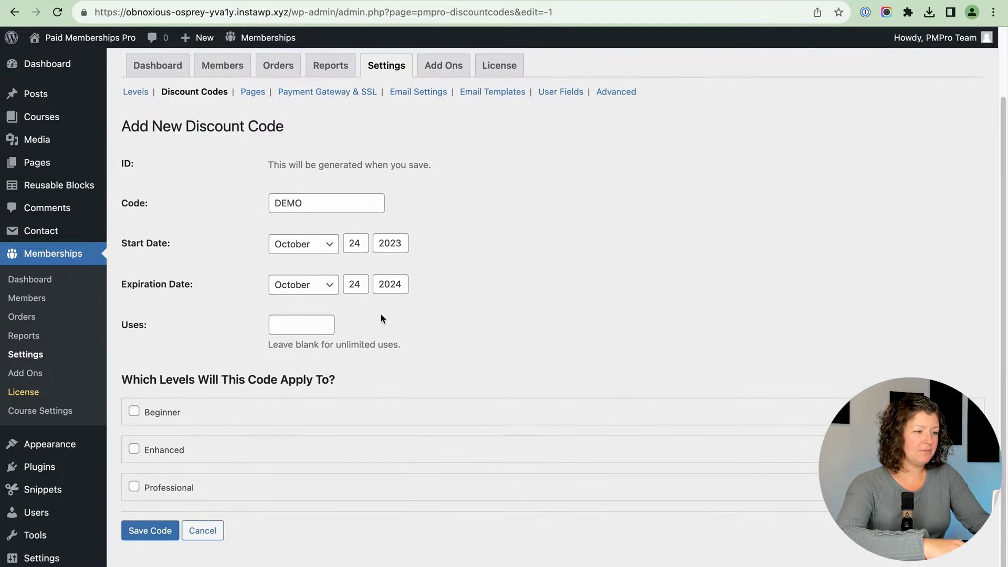
drag(165, 455, 125, 402)
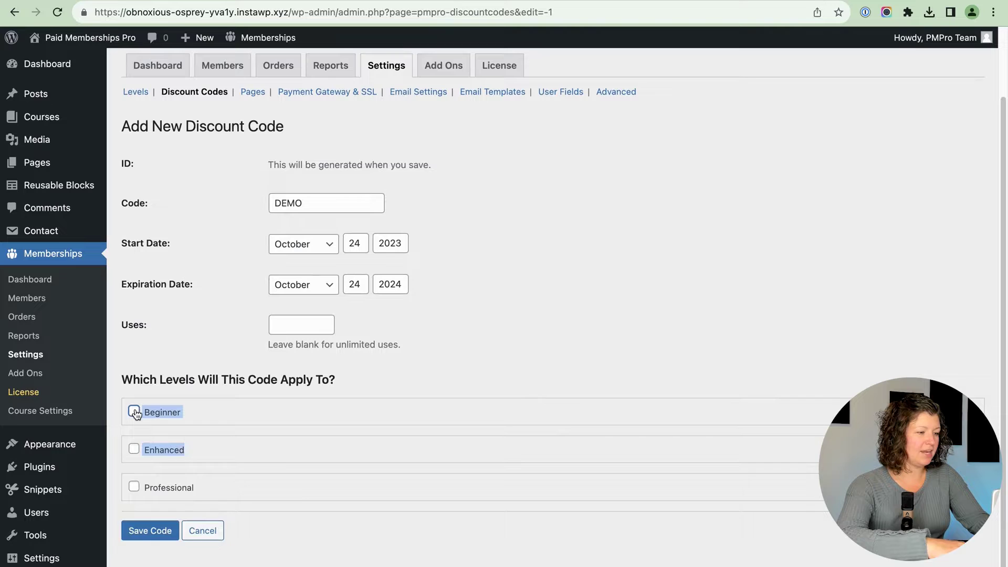
click(134, 411)
Set a $5 initial payment and recurring $15 billing for Beginner, then save the DEMO code
click(350, 449)
key(BackSpace)
text(5)
scroll(391, 435, down, 3)
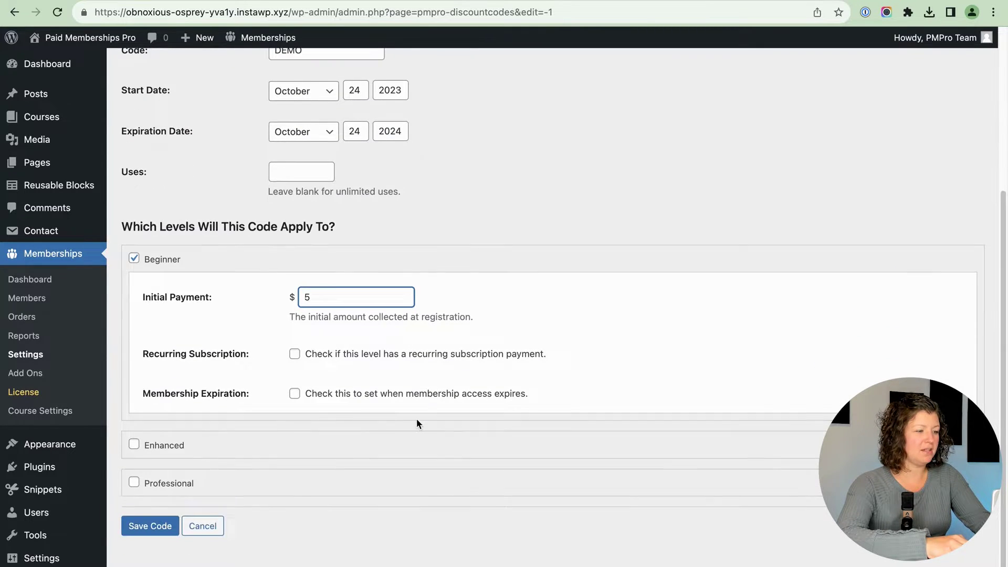
click(326, 353)
double_click(327, 405)
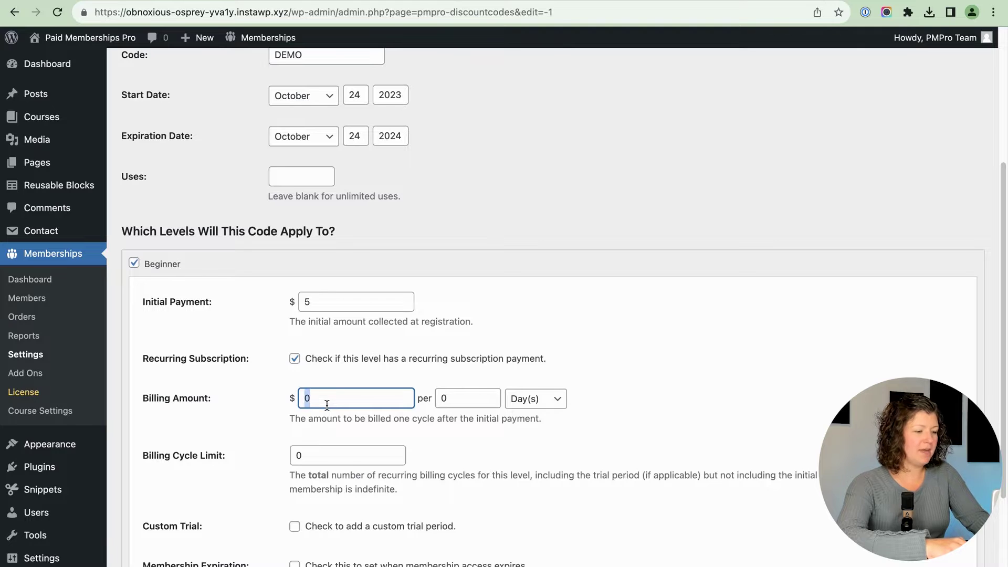
text(15)
scroll(247, 319, down, 2)
scroll(247, 318, down, 3)
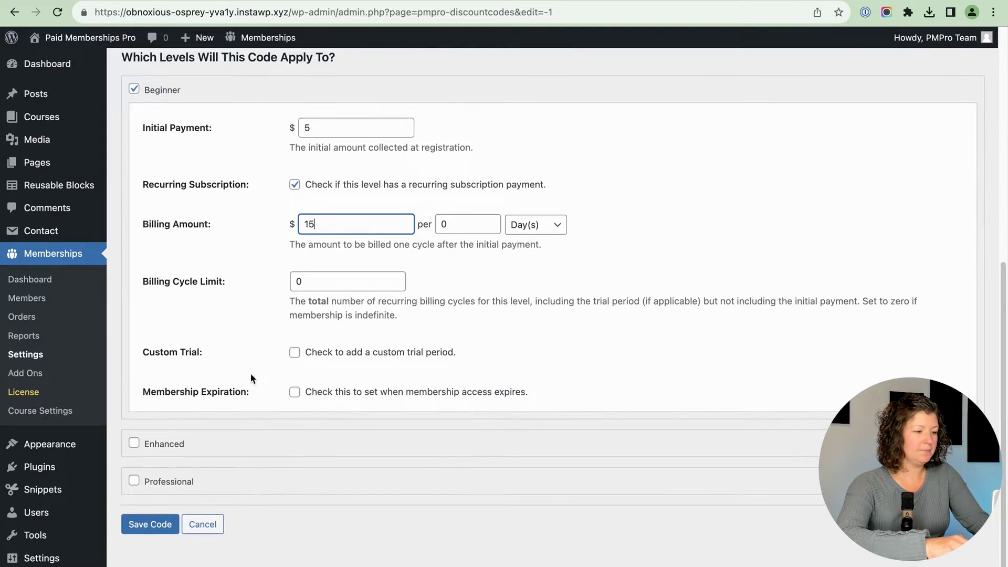
click(141, 533)
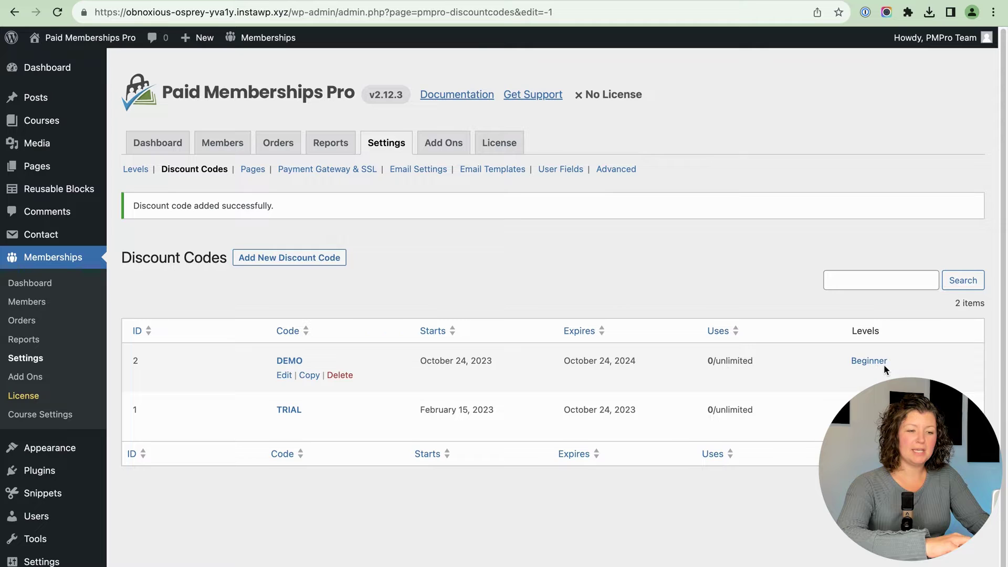
click(868, 360)
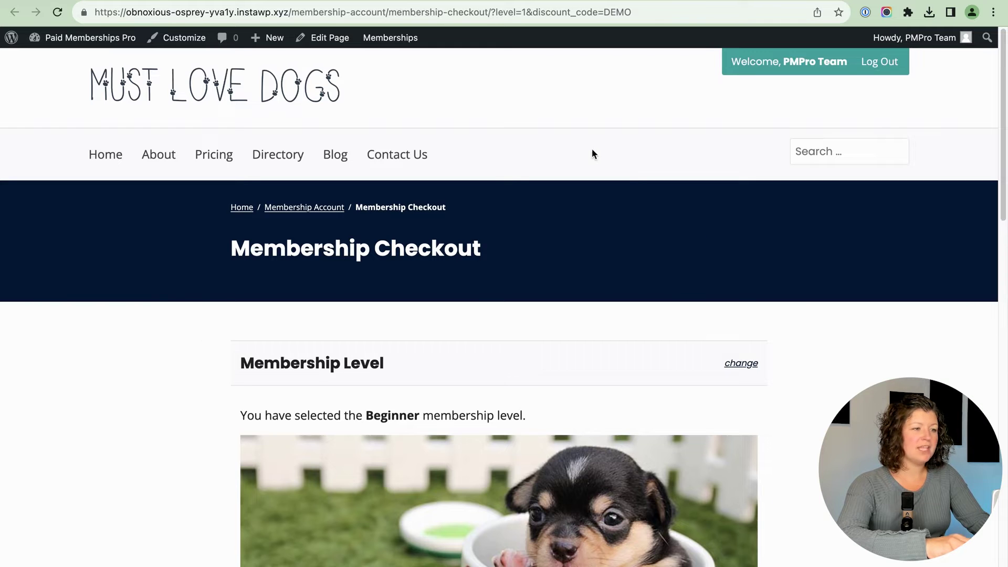
click(232, 13)
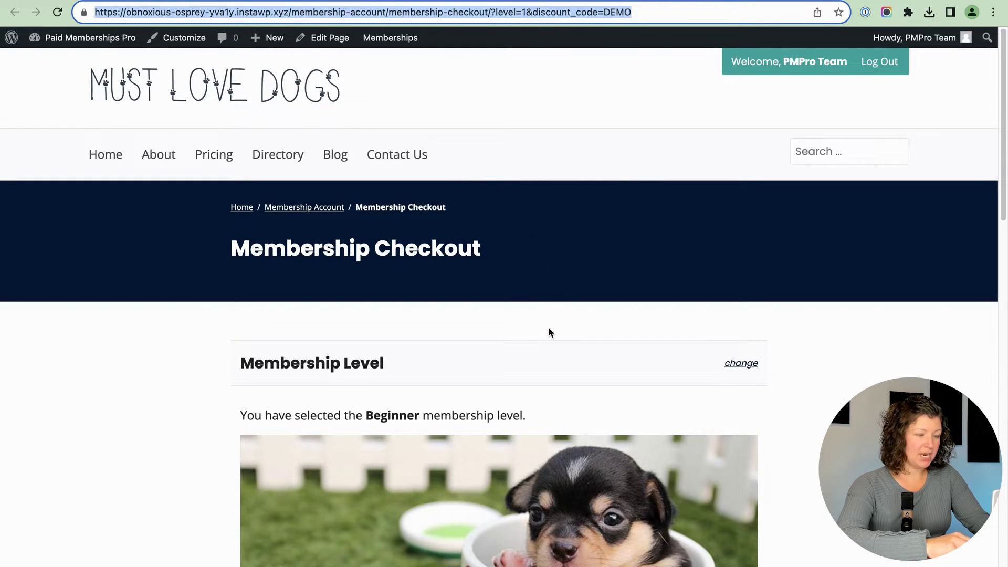
click(583, 100)
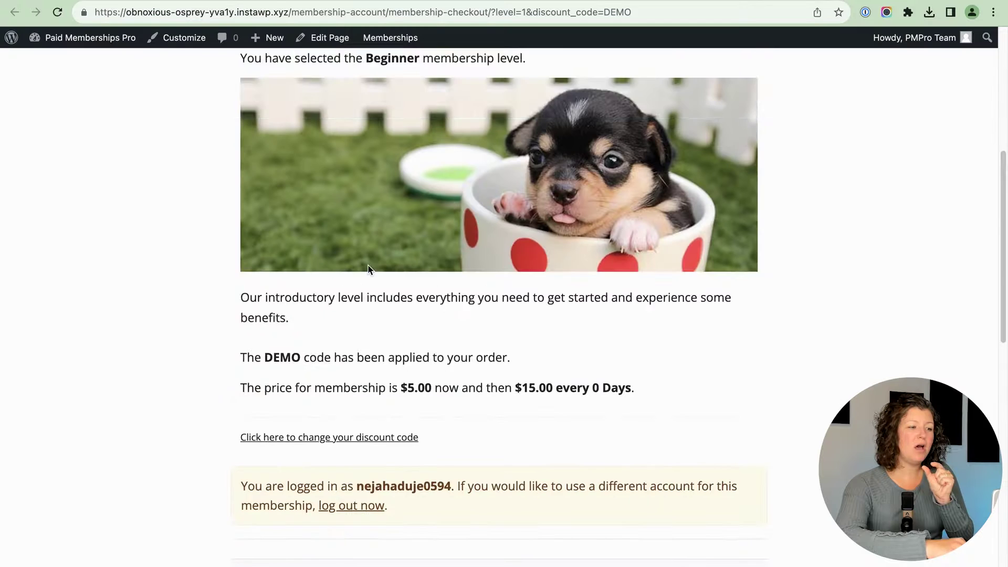
scroll(367, 265, down, 3)
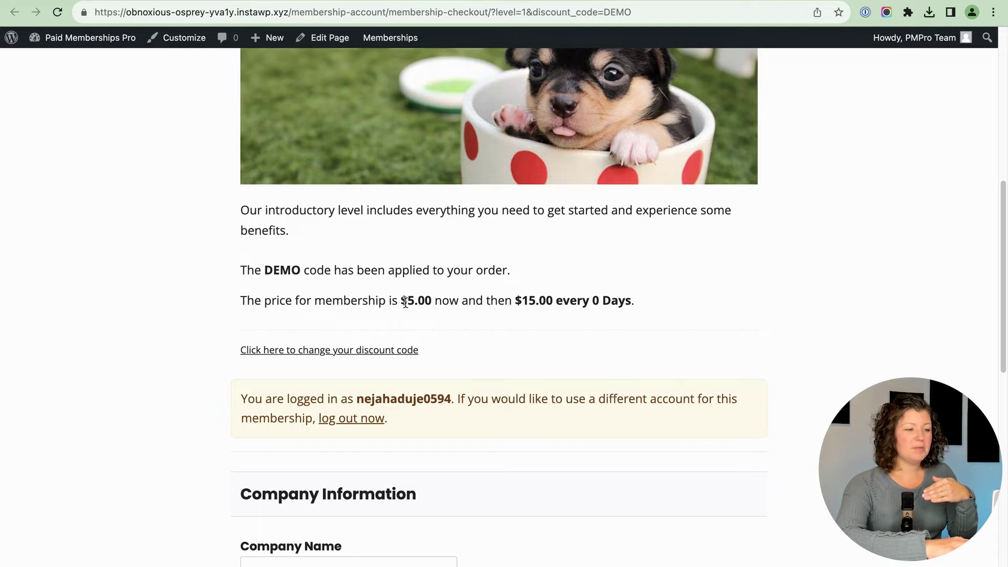
scroll(468, 342, down, 5)
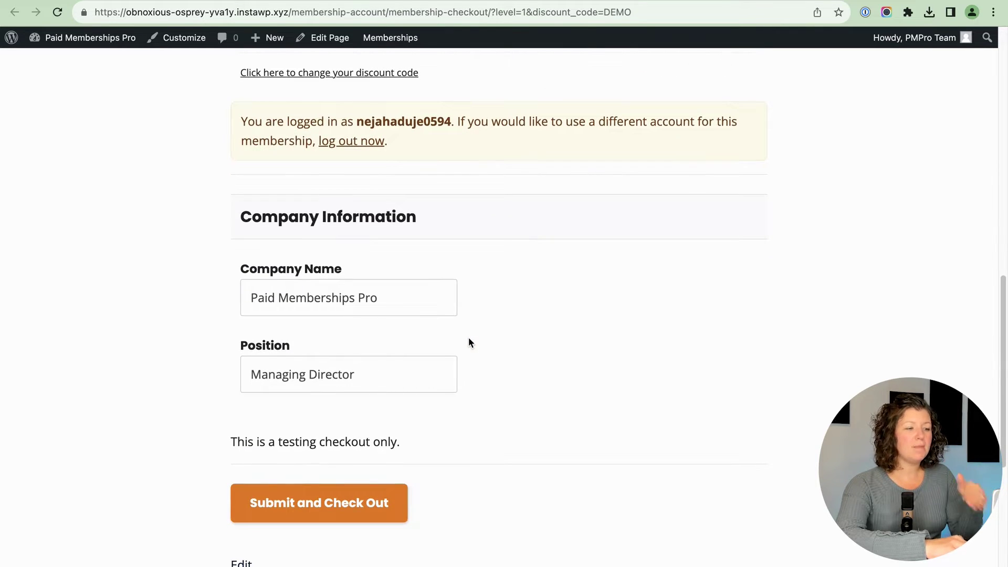
click(348, 73)
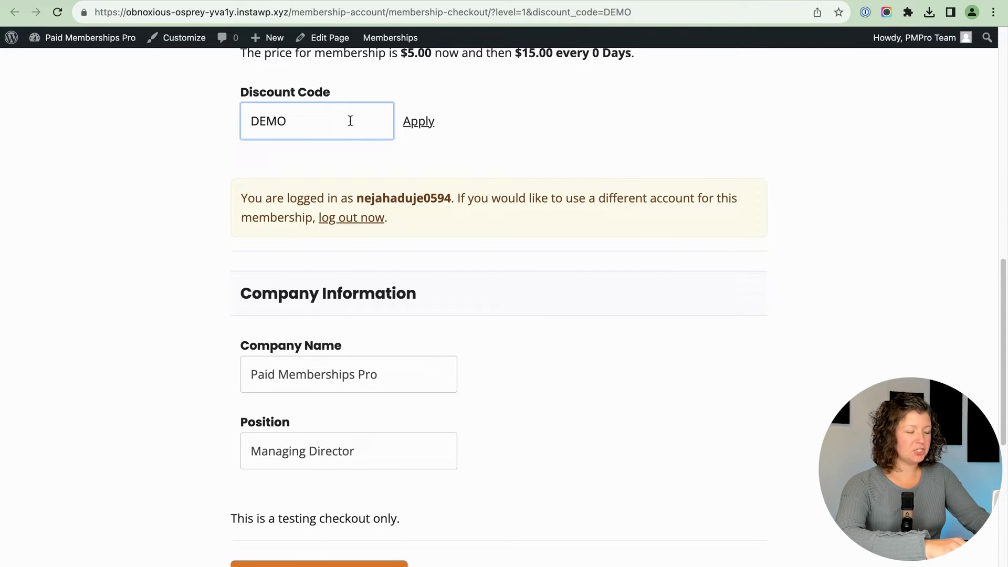
double_click(350, 121)
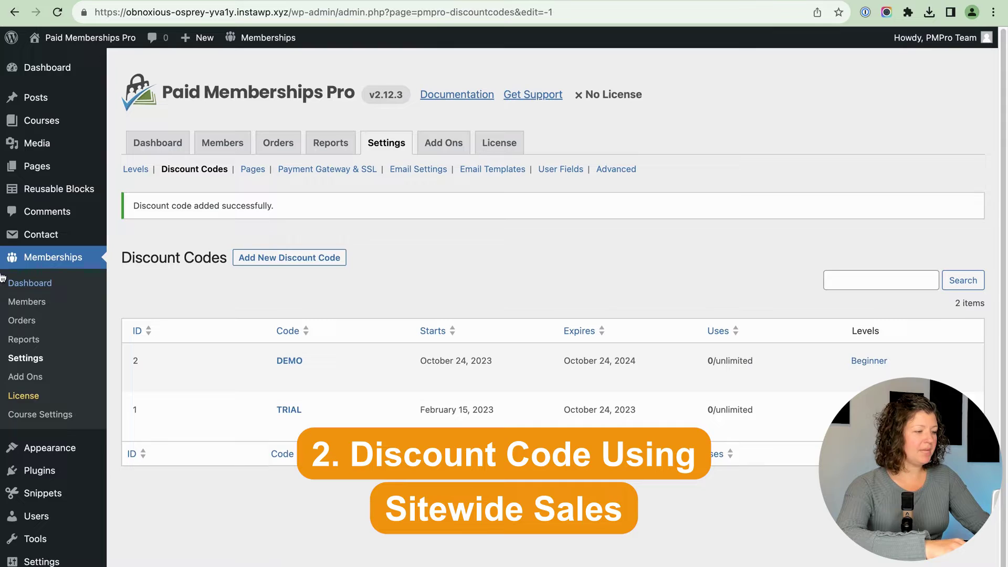
Upload sitewide-sales.zip, install and activate it, then begin creating the first sitewide sale
click(38, 471)
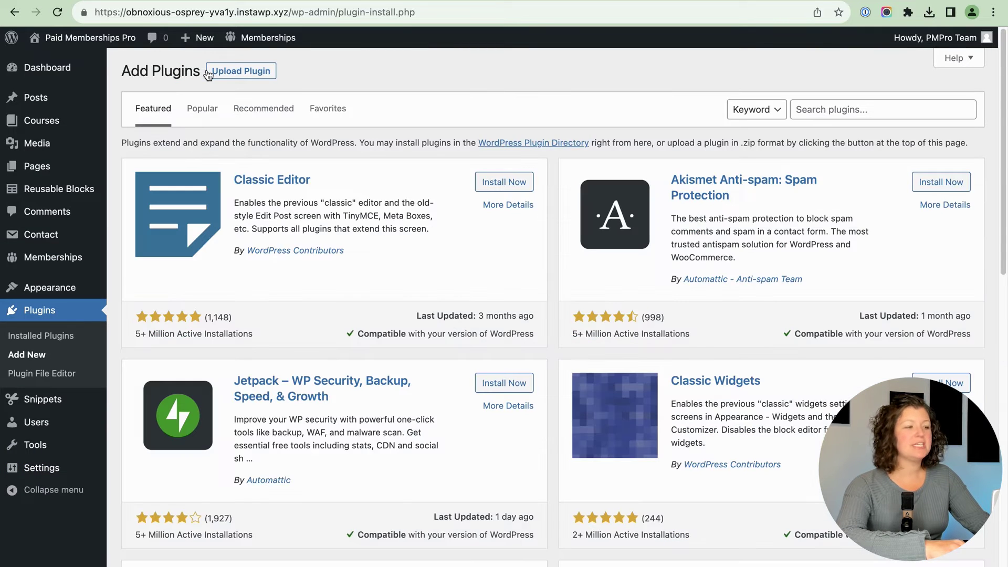
click(231, 71)
click(452, 193)
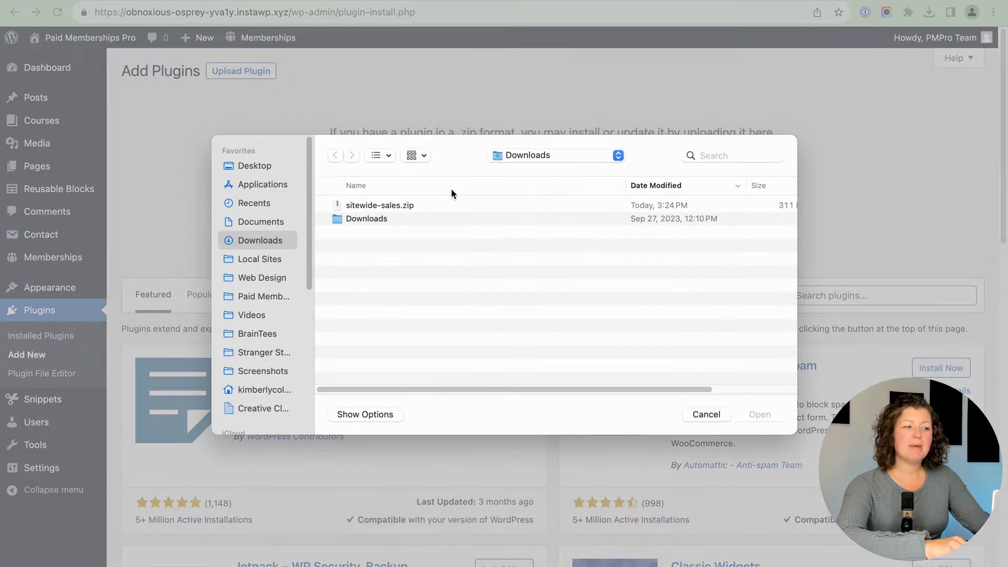
click(403, 206)
click(759, 414)
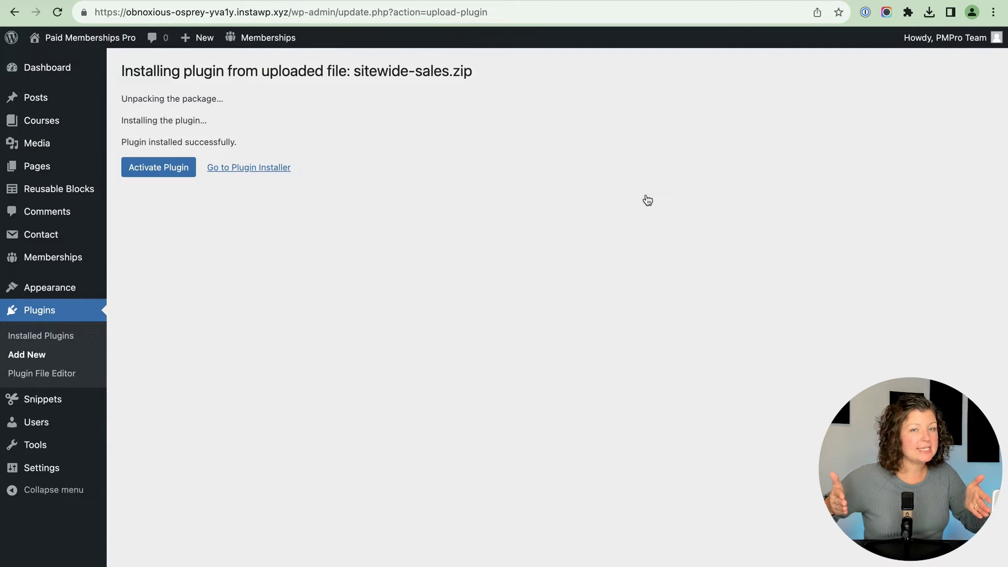
click(156, 167)
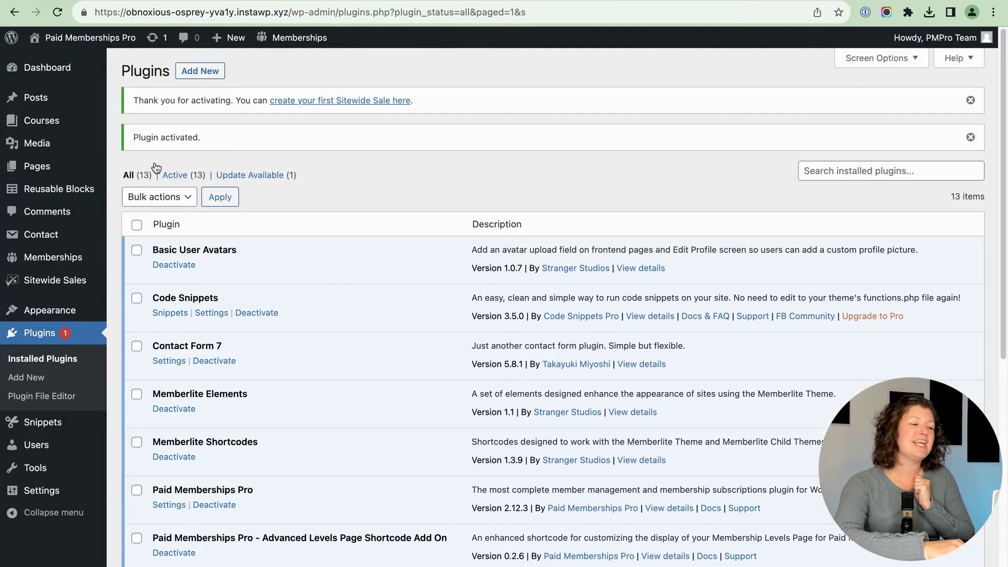
click(360, 101)
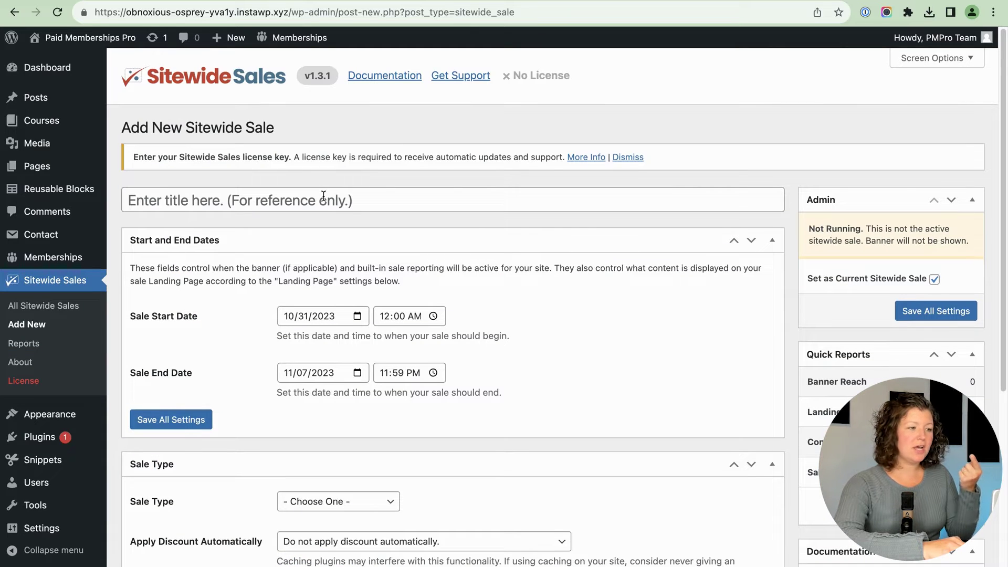
Title the sale 'Demo Discount Code Video' and run it from October 22 to October 28, 2023
click(323, 197)
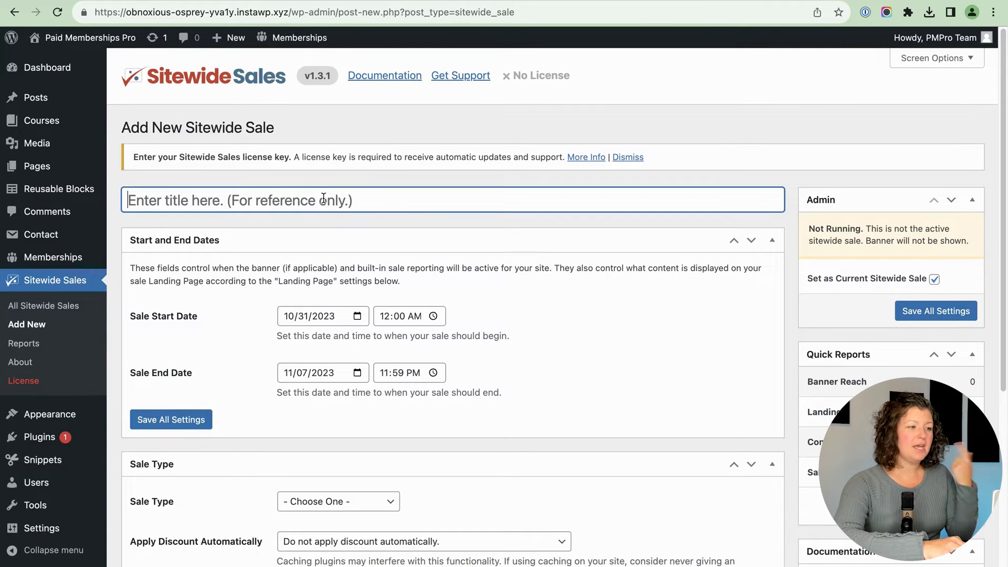
text(Demo Discount Code Video)
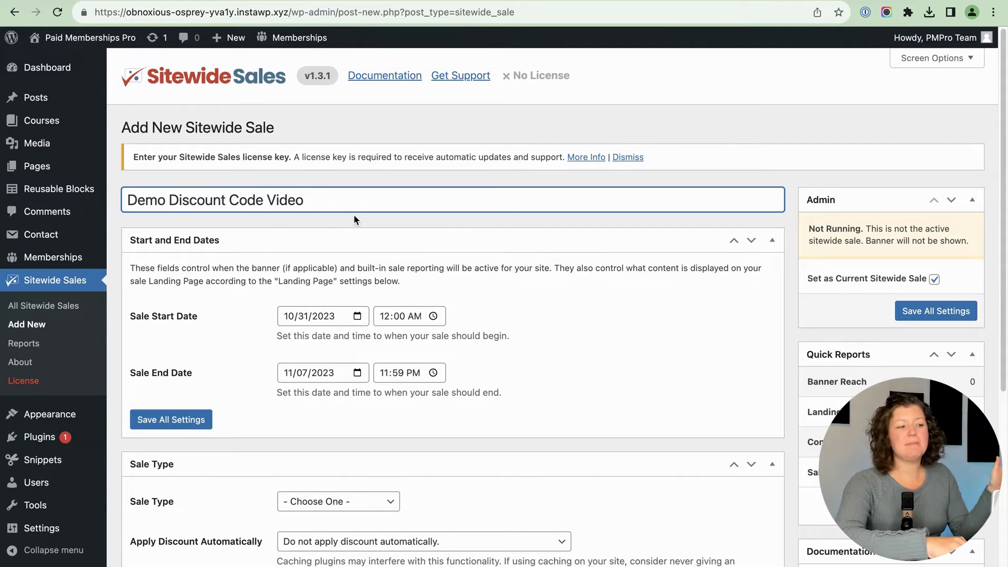
scroll(325, 319, down, 2)
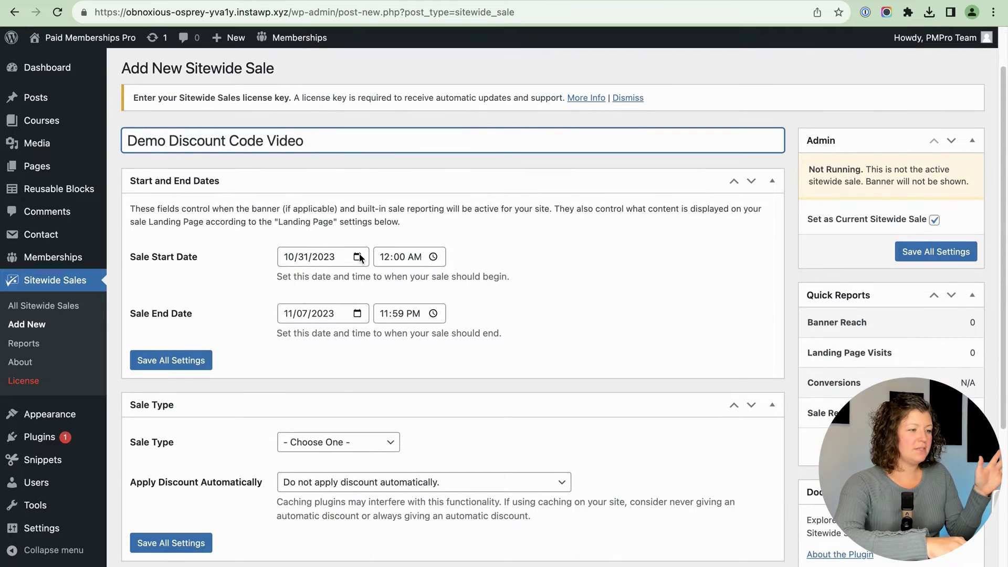
click(358, 257)
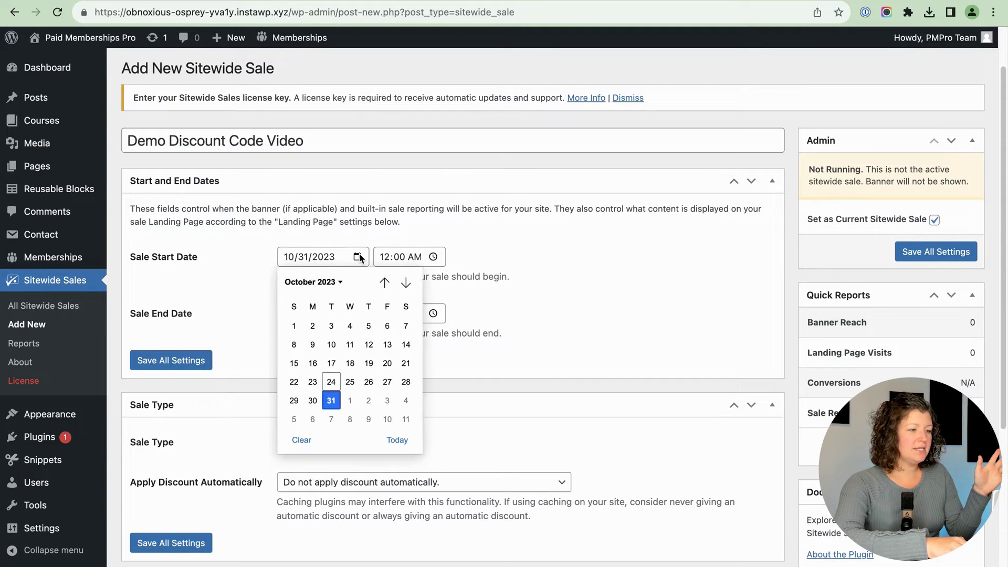
click(294, 382)
click(357, 313)
click(384, 339)
click(403, 439)
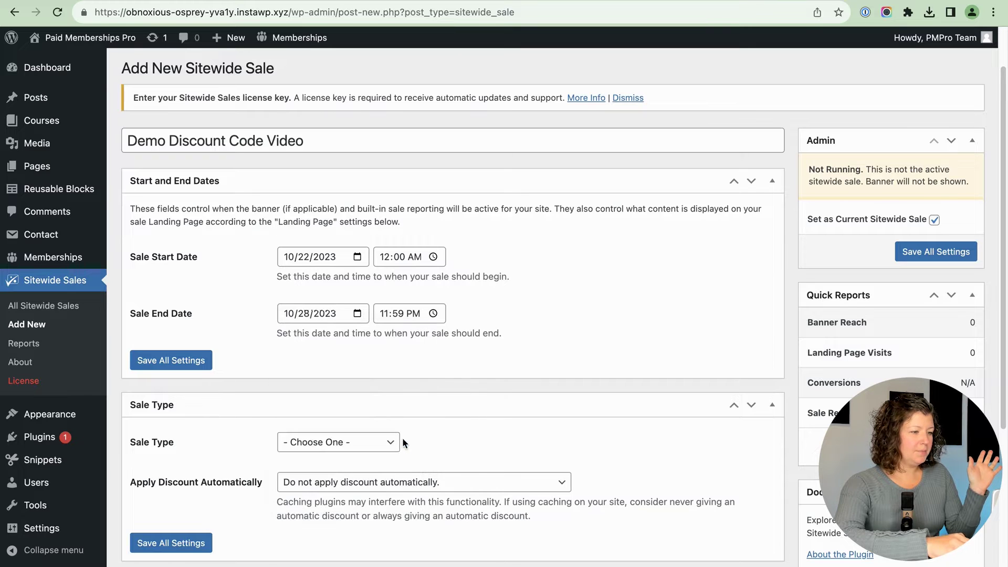
Make it a Paid Memberships Pro sale using the DEMO code, always applied automatically
scroll(179, 322, down, 3)
click(319, 267)
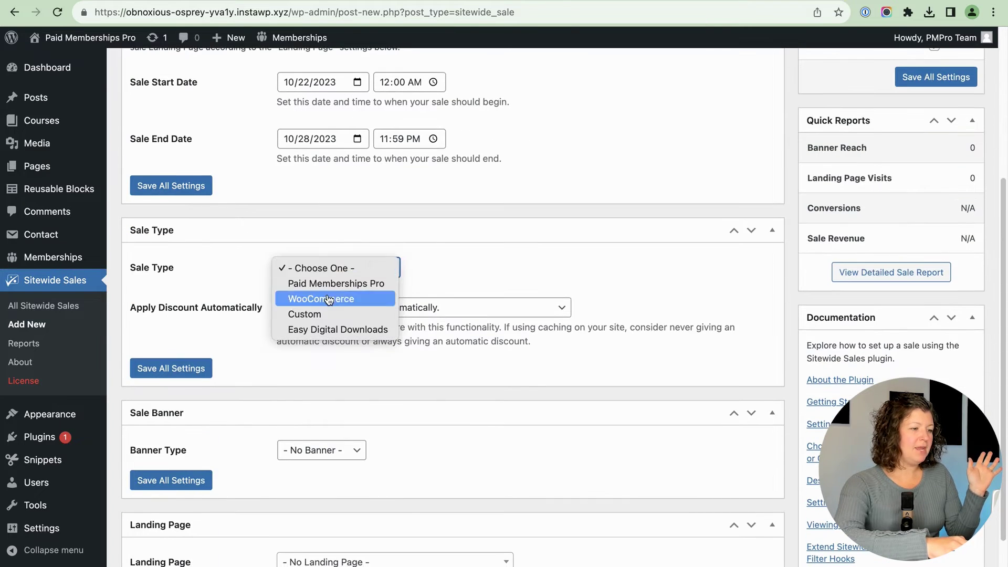
click(334, 283)
click(342, 402)
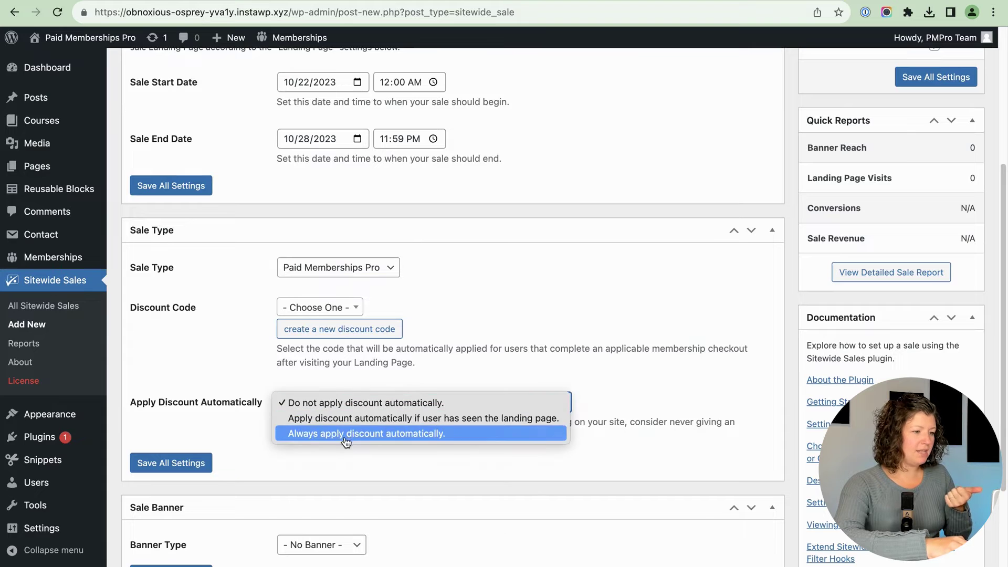
click(346, 436)
click(304, 307)
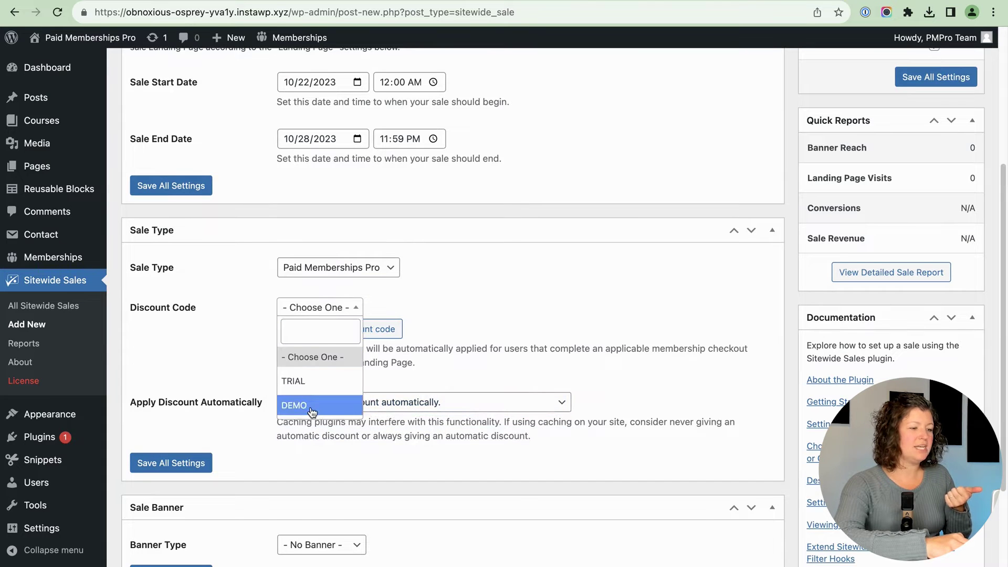
click(307, 403)
scroll(216, 318, down, 4)
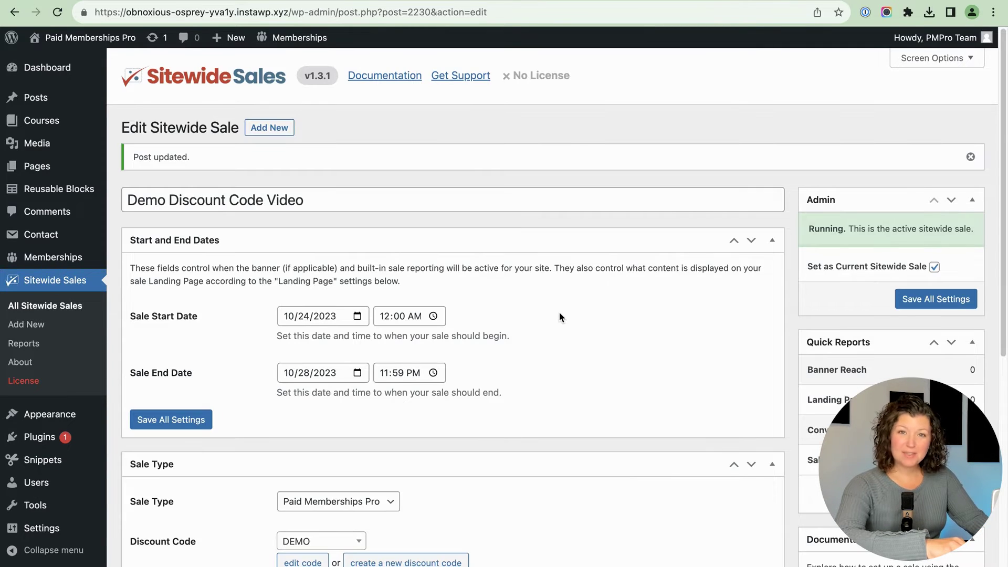
From the public site's levels page, start checkout for the Professional level
click(86, 44)
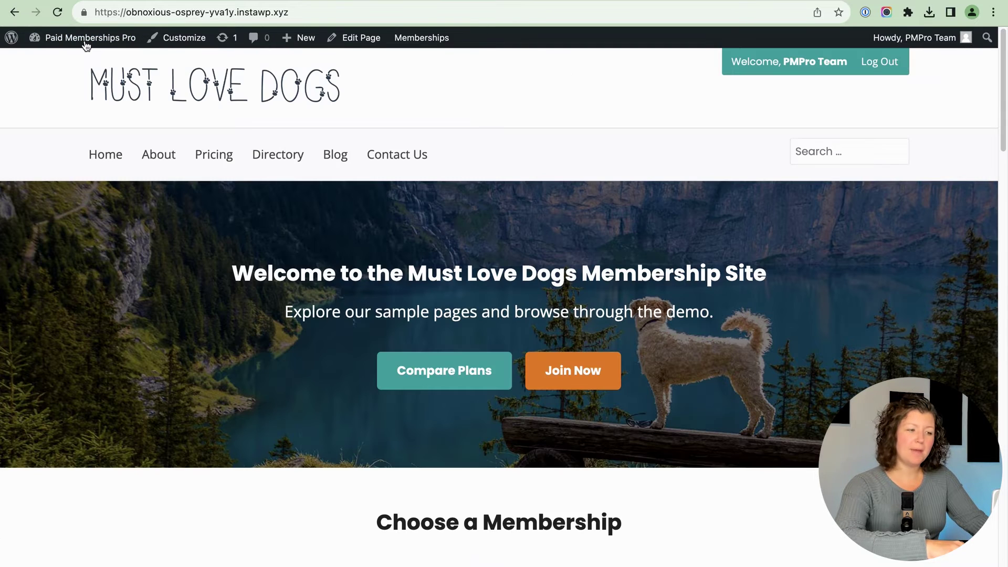
click(419, 368)
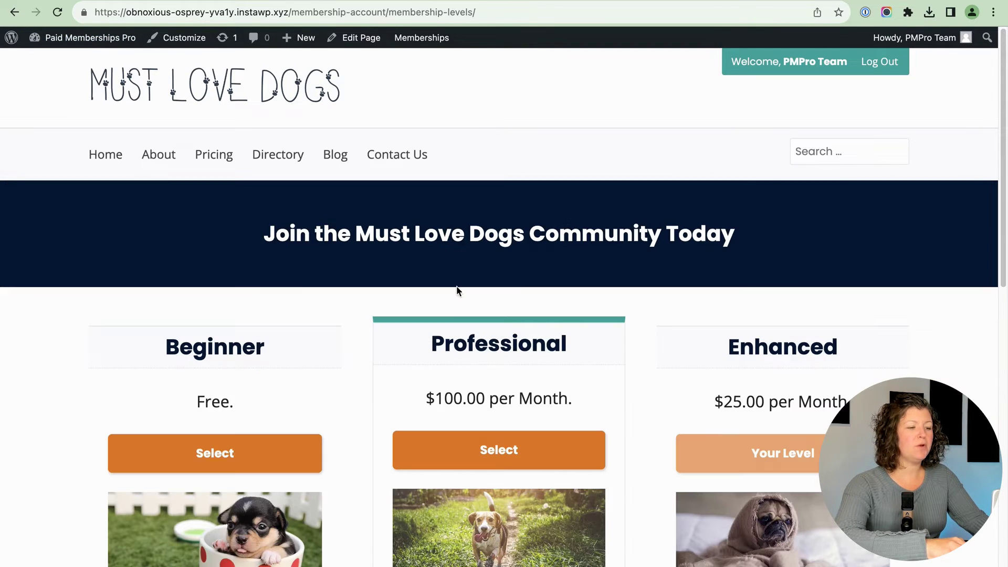
click(517, 452)
scroll(518, 451, down, 7)
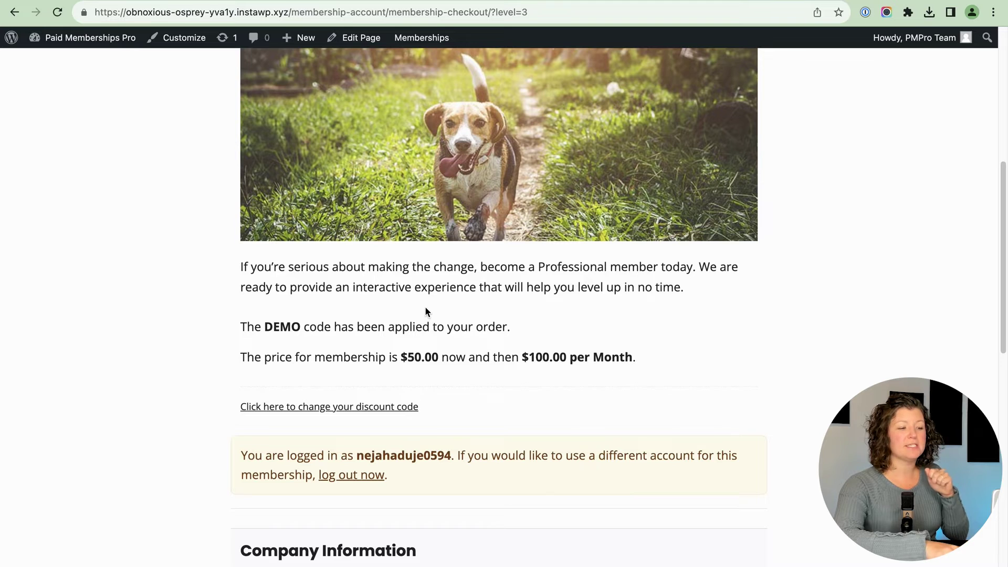
scroll(425, 311, up, 5)
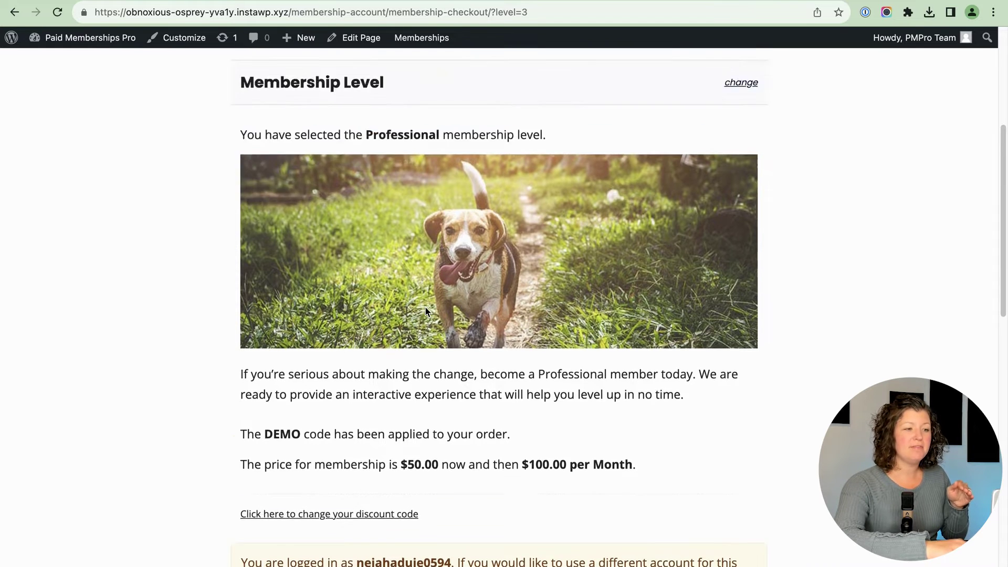
Change the level and reselect Professional to see the DEMO discount with $50.00 due now
triple_click(746, 209)
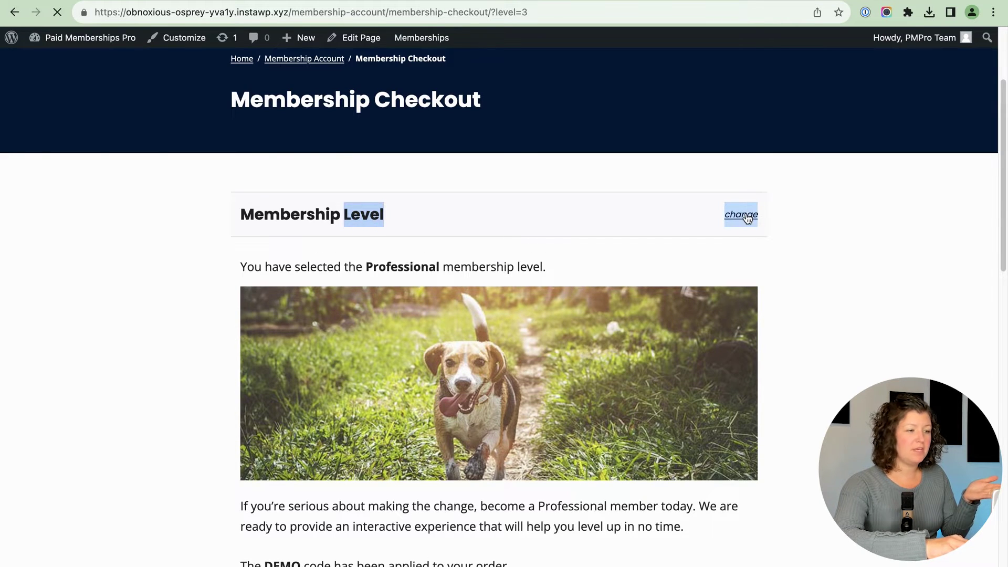
scroll(499, 247, down, 3)
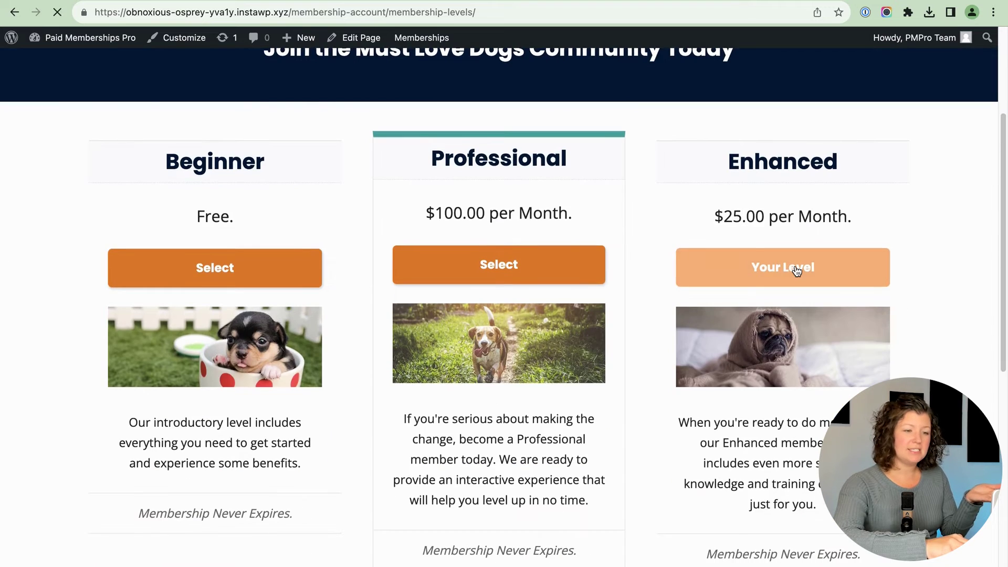
scroll(369, 267, down, 5)
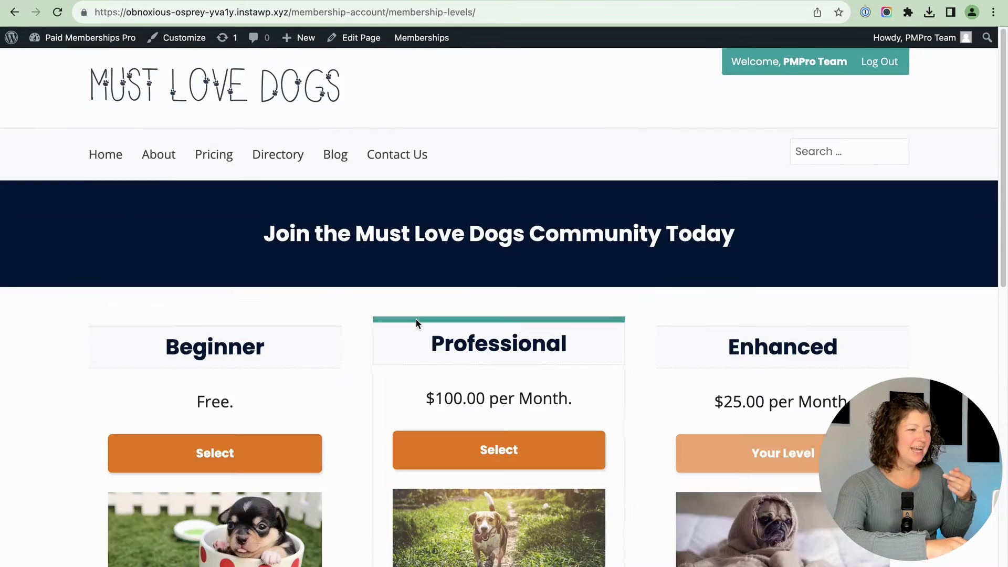
click(522, 449)
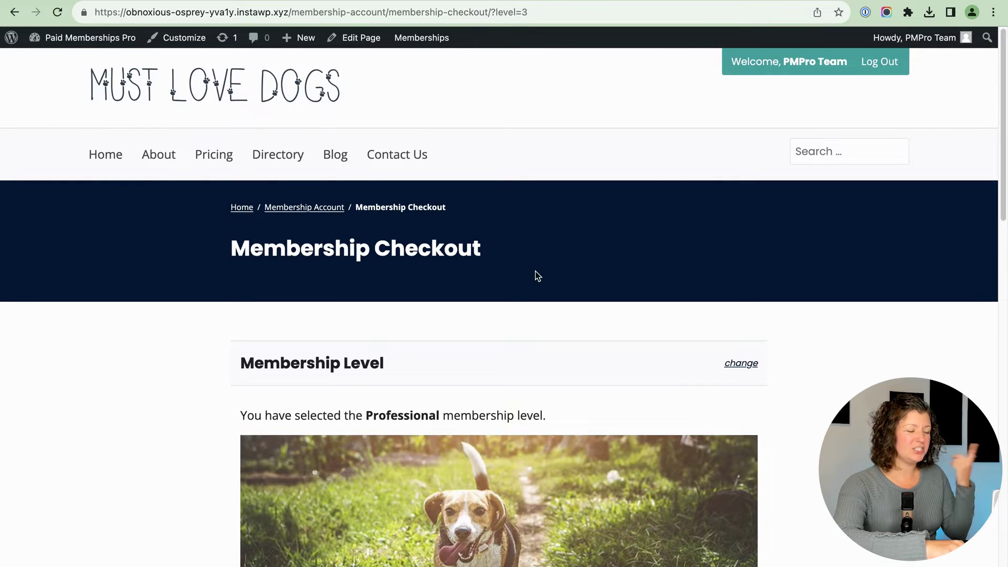
scroll(535, 275, down, 12)
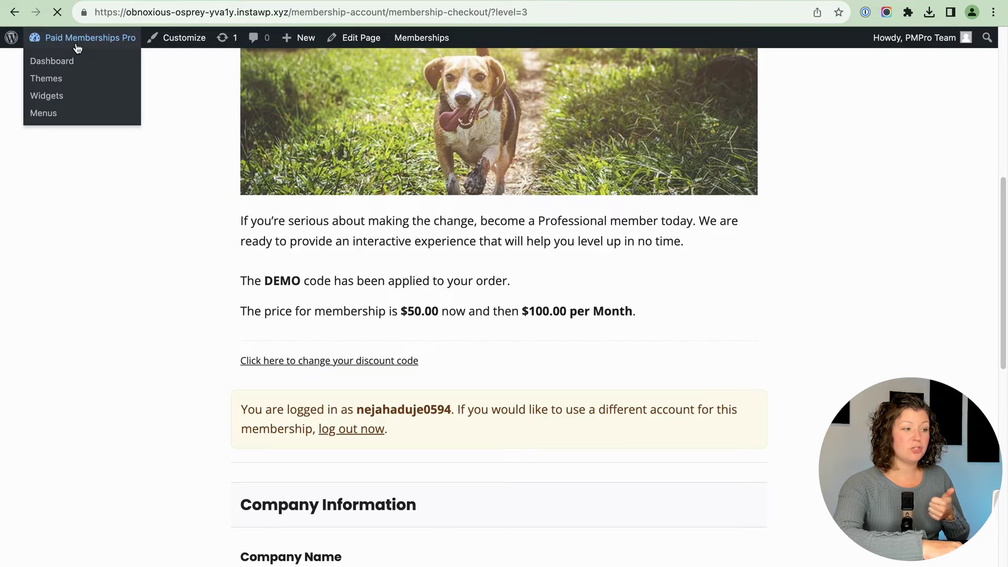
Find Sitewide Sales on the Plugins page by searching 'sitewide sal' and deactivate it
click(40, 378)
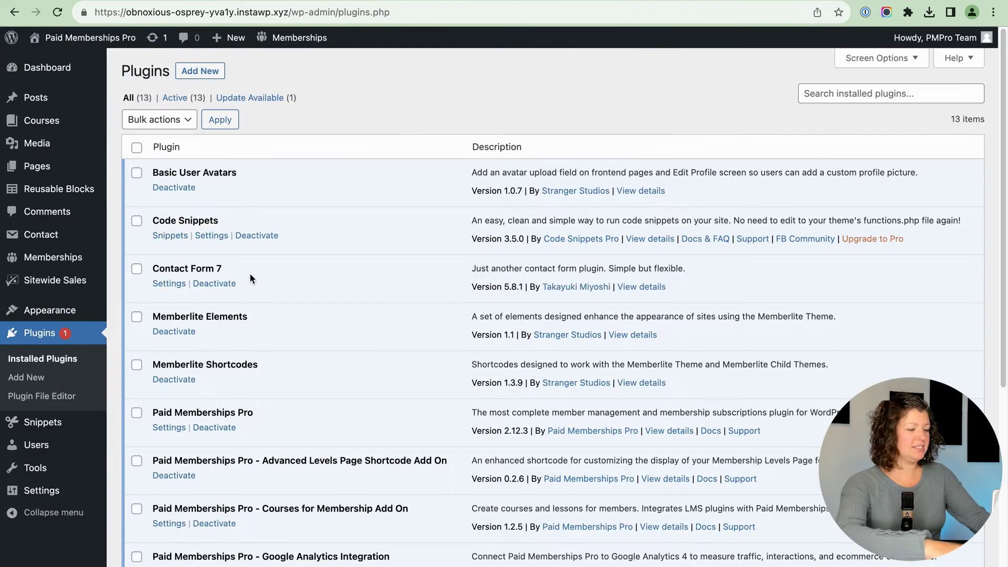
key(ctrl+f)
text(sitewide sa)
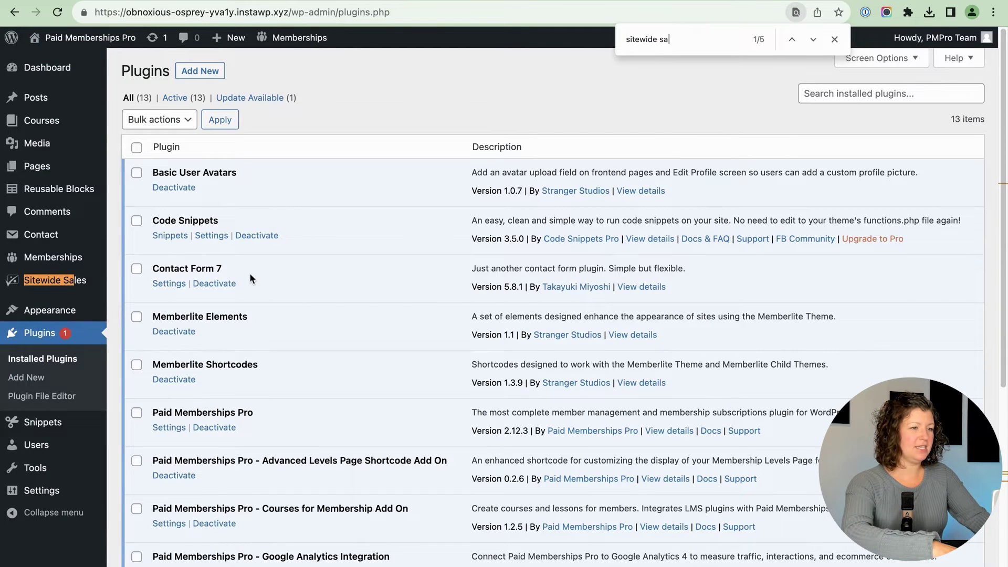
text(l)
key(Return)
key(Return)
click(267, 419)
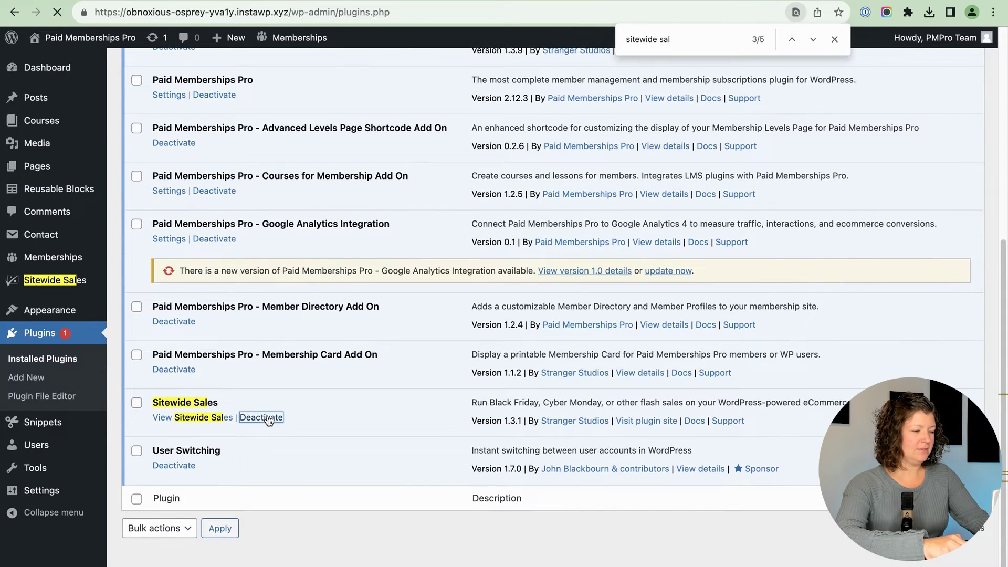
mouse_move(69, 36)
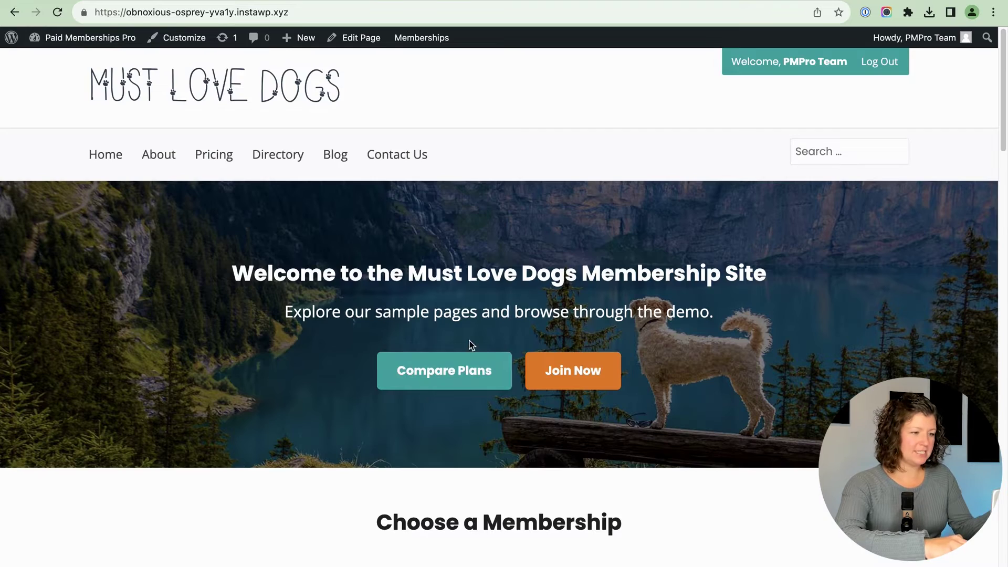
Reopen the Professional checkout via Compare Plans, then copy the GitHub automatic discount-code recipe
click(457, 370)
scroll(473, 259, down, 1)
scroll(473, 260, down, 3)
click(495, 271)
scroll(492, 278, down, 1)
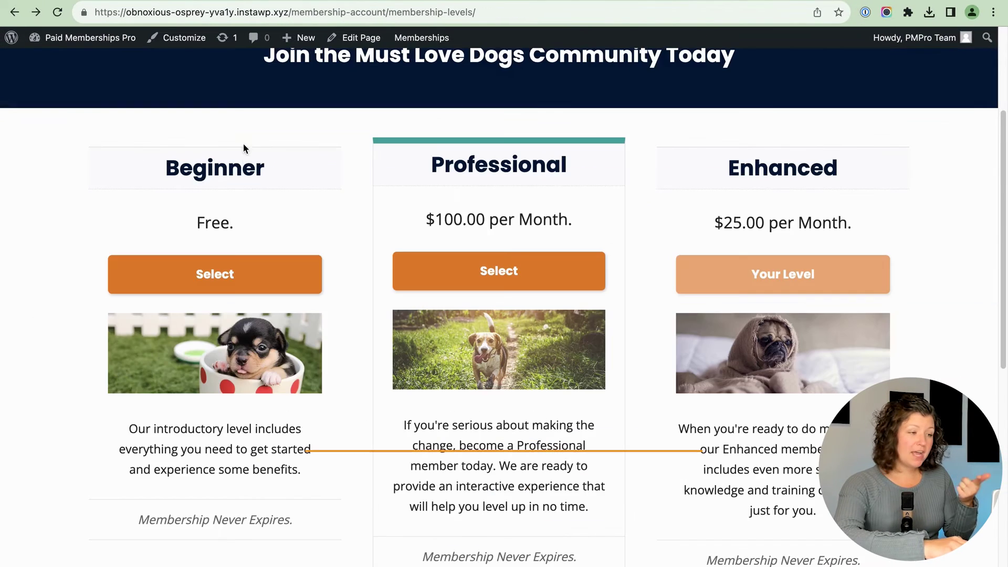
scroll(233, 105, up, 4)
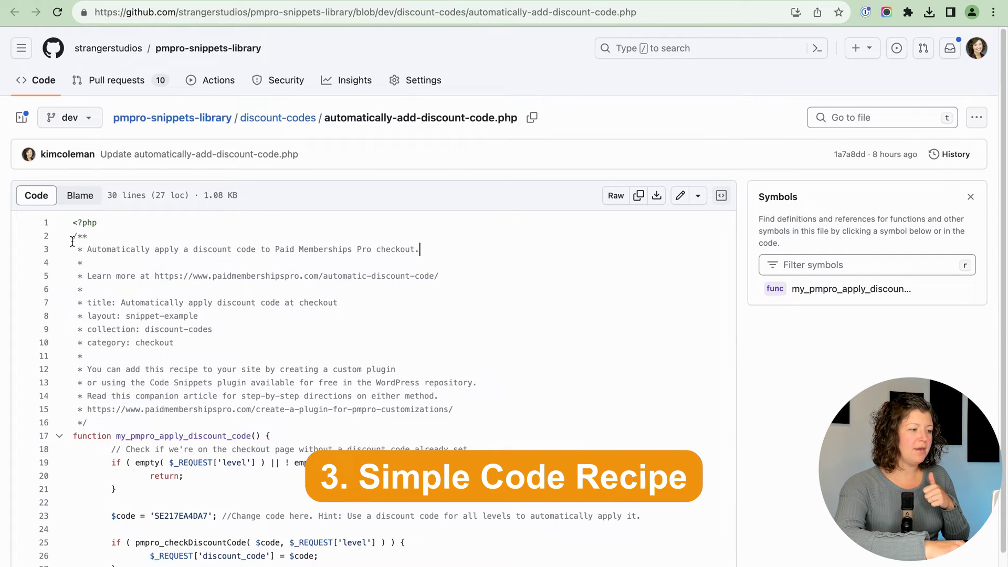
drag(73, 239, 233, 276)
key(shift+super+Down)
key(super+c)
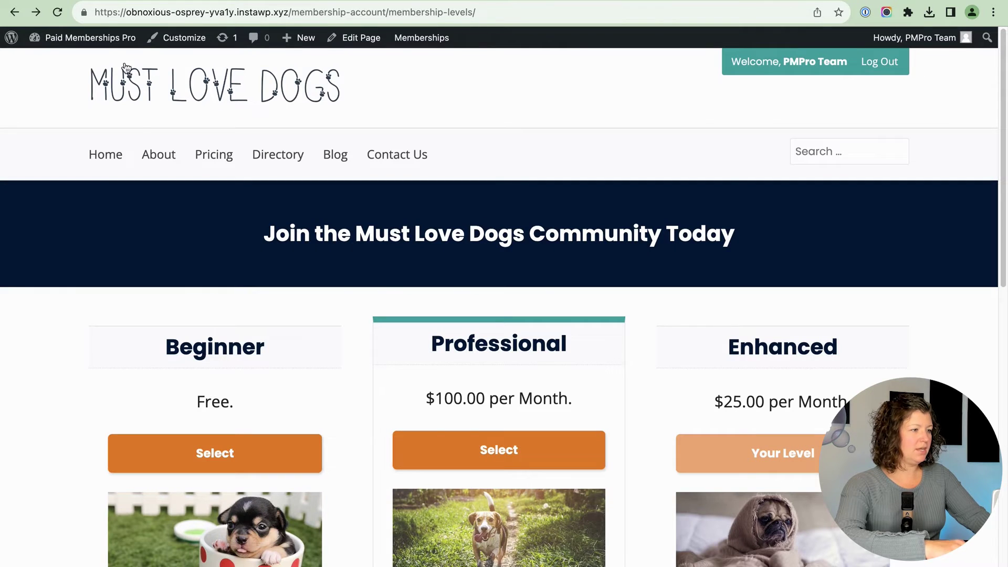
Add a new snippet in Code Snippets and paste the copied discount-code recipe into its code
click(100, 37)
mouse_move(61, 436)
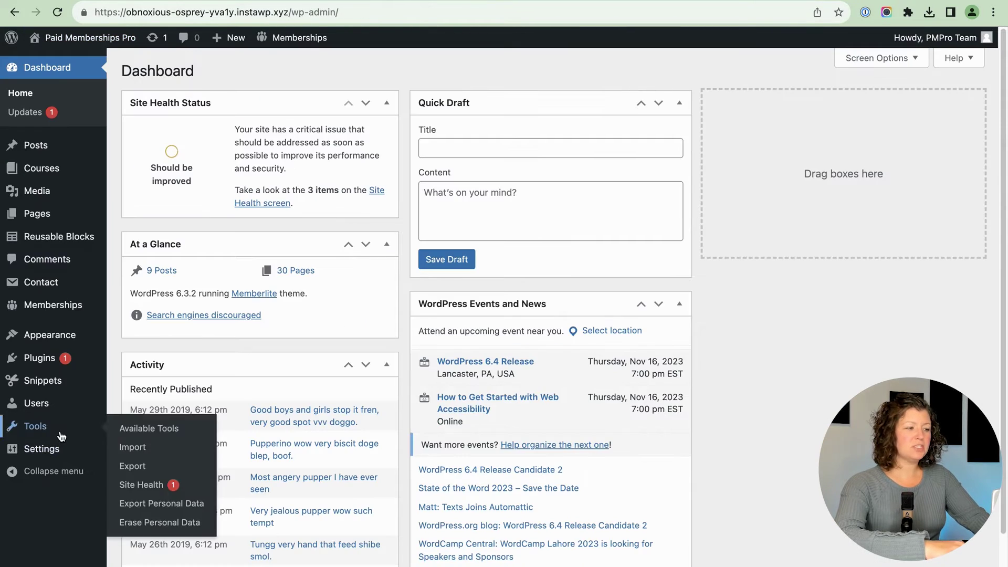
click(45, 384)
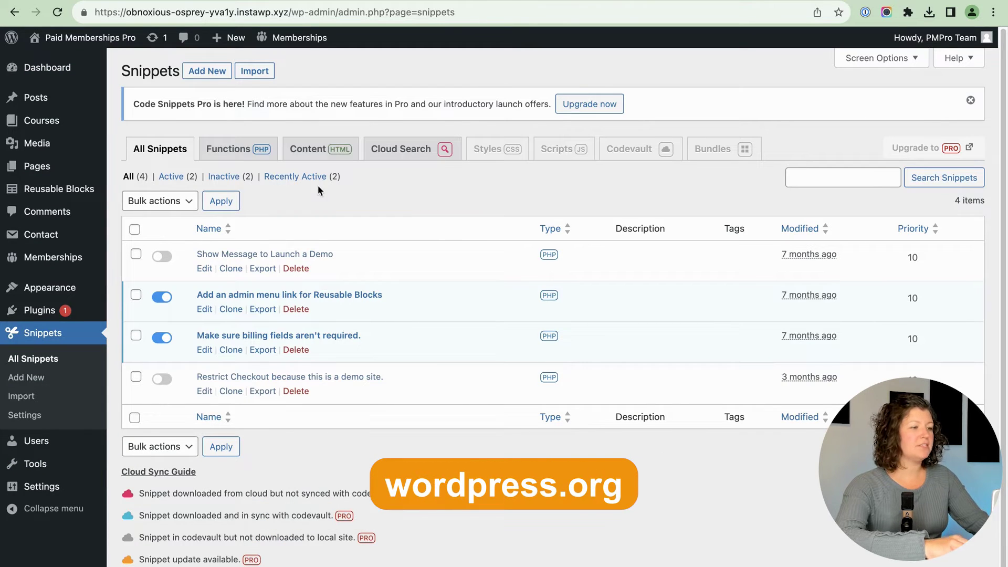
click(203, 72)
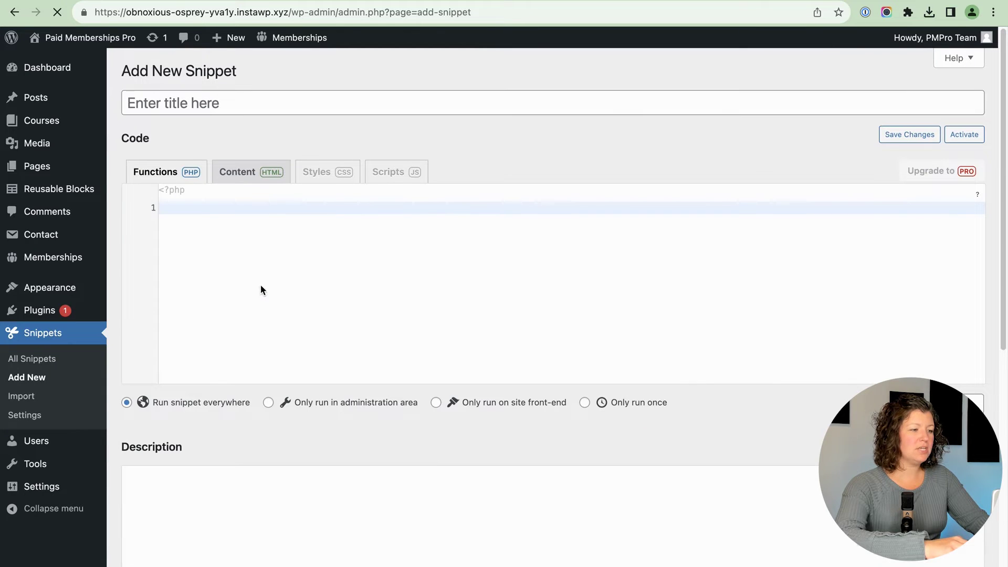
click(259, 263)
key(super+v)
Title the snippet 'Automatic Discount Code at Checkout'
click(263, 103)
text(Aut)
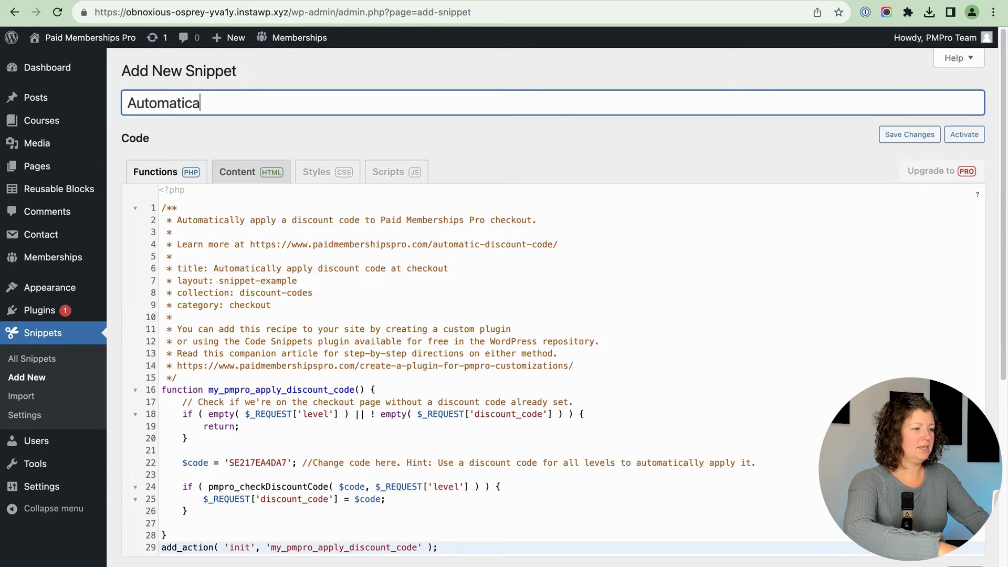
text(omatic Discount Code at checkout)
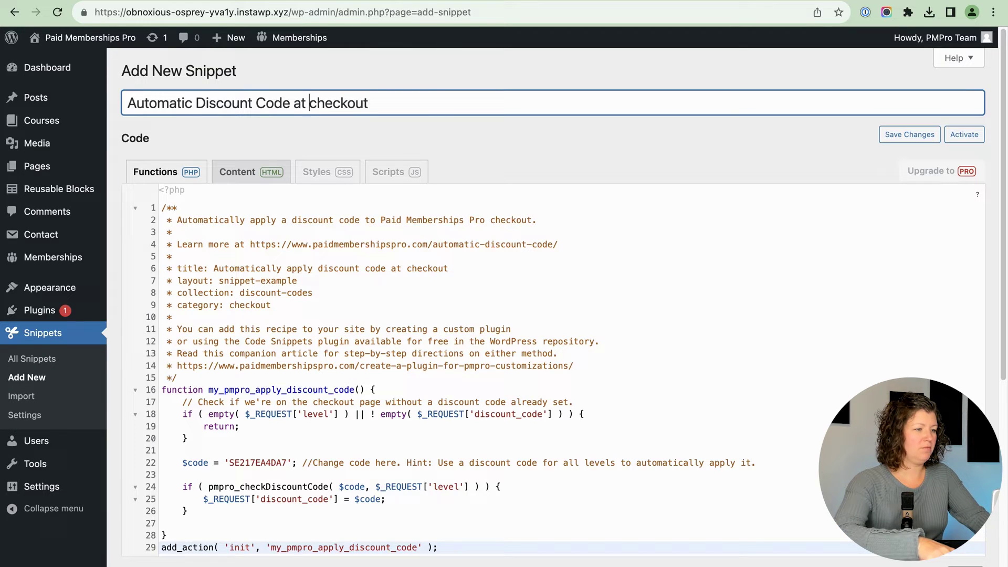
key(shift+Right)
text(C)
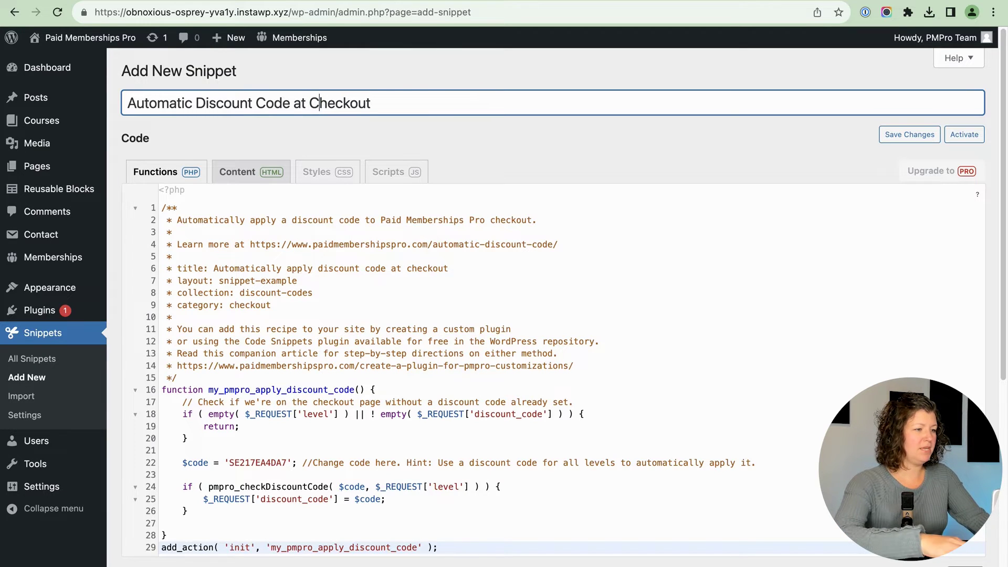
Replace the placeholder code SE217EA4DA7 on line 22 with DEMO
click(262, 288)
scroll(180, 474, down, 3)
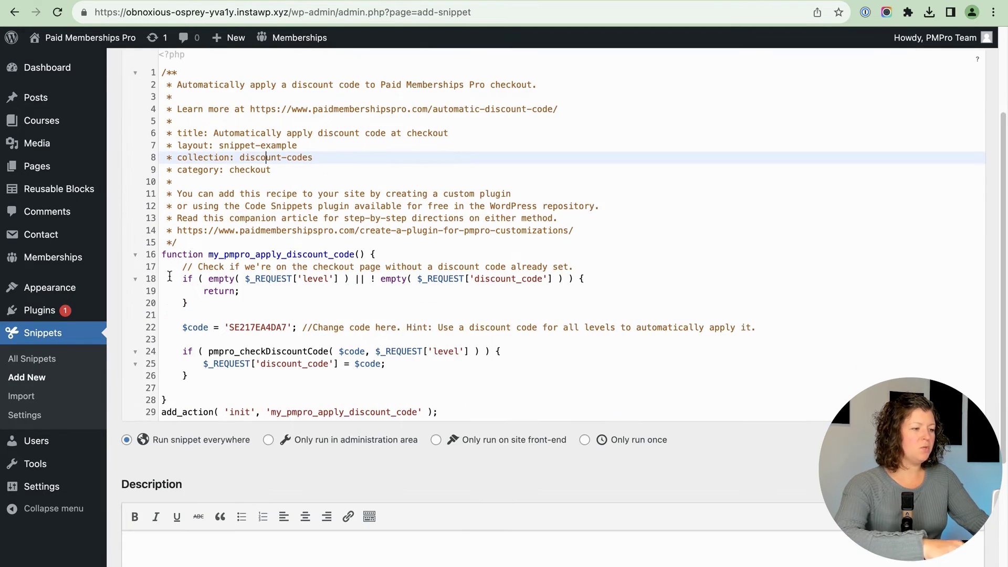
drag(186, 327, 314, 327)
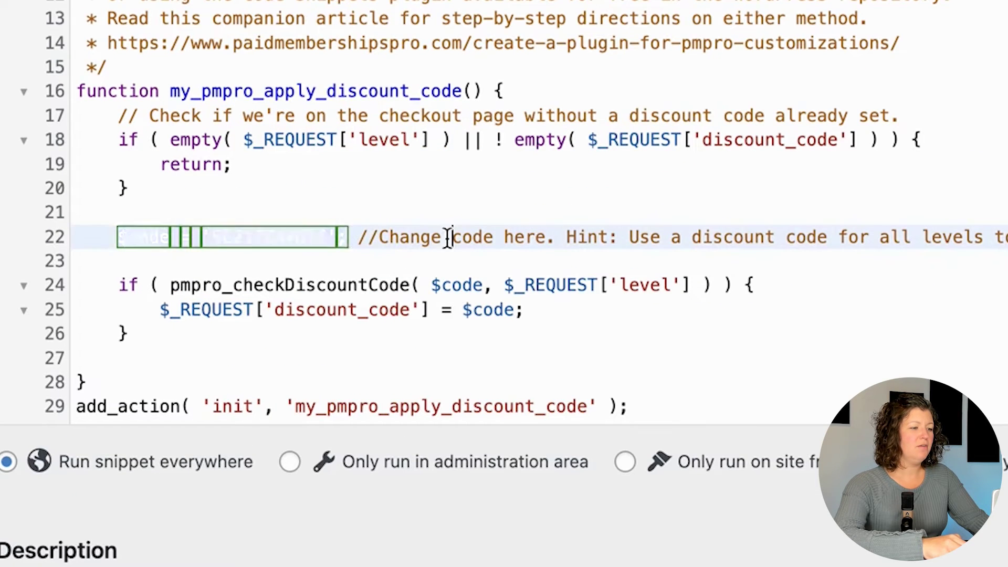
click(447, 238)
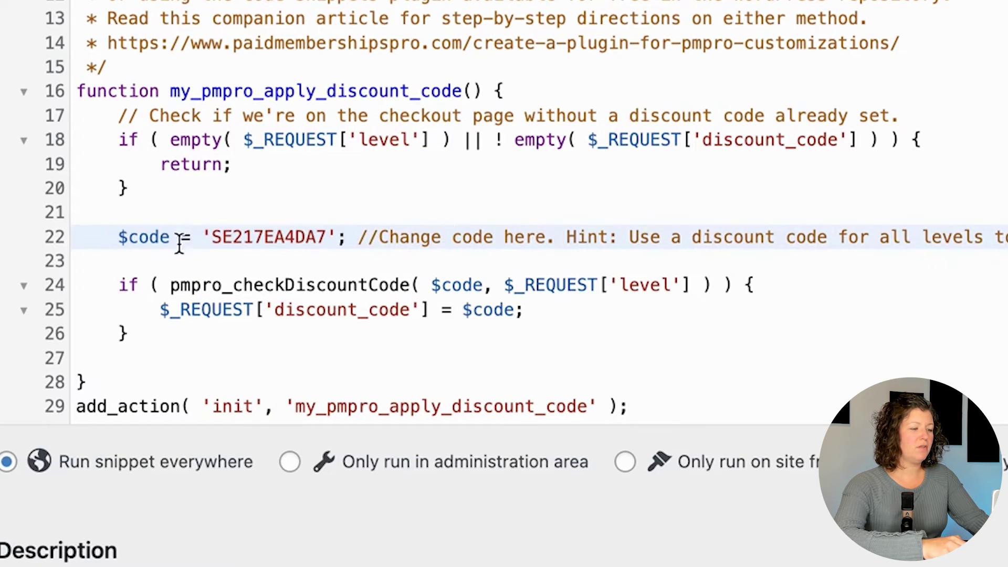
double_click(229, 236)
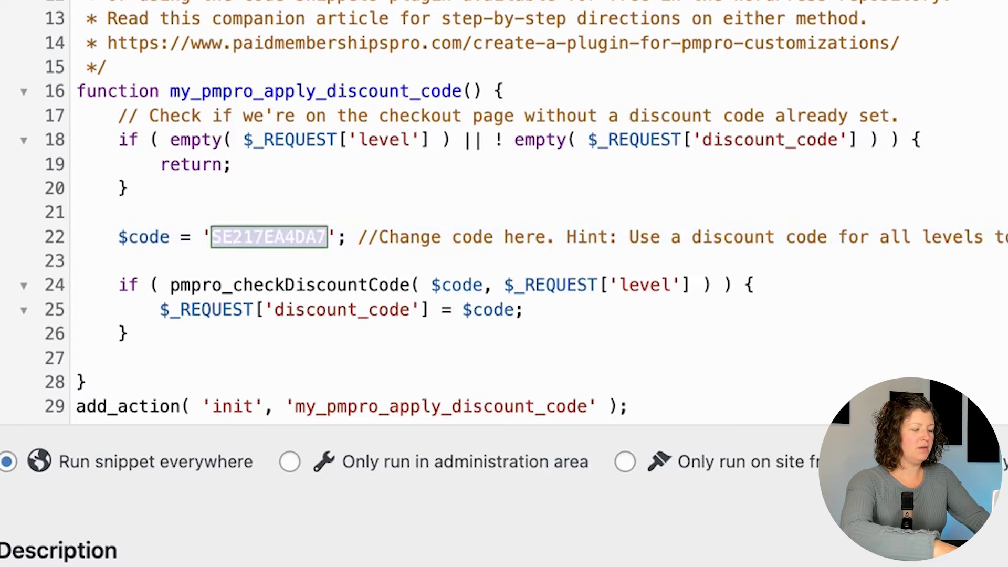
text(DEMO)
click(347, 183)
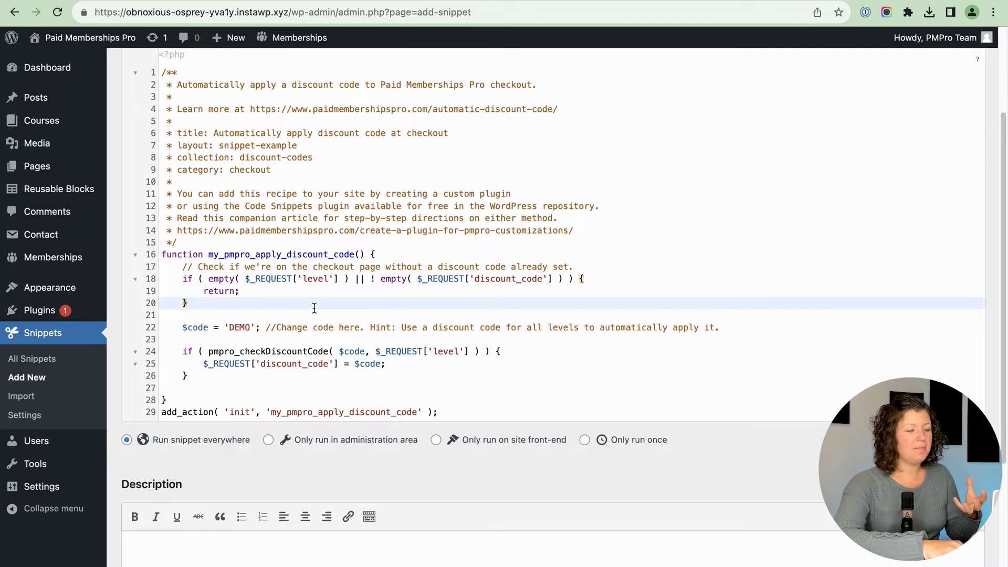
Save and activate the snippet
scroll(509, 287, up, 5)
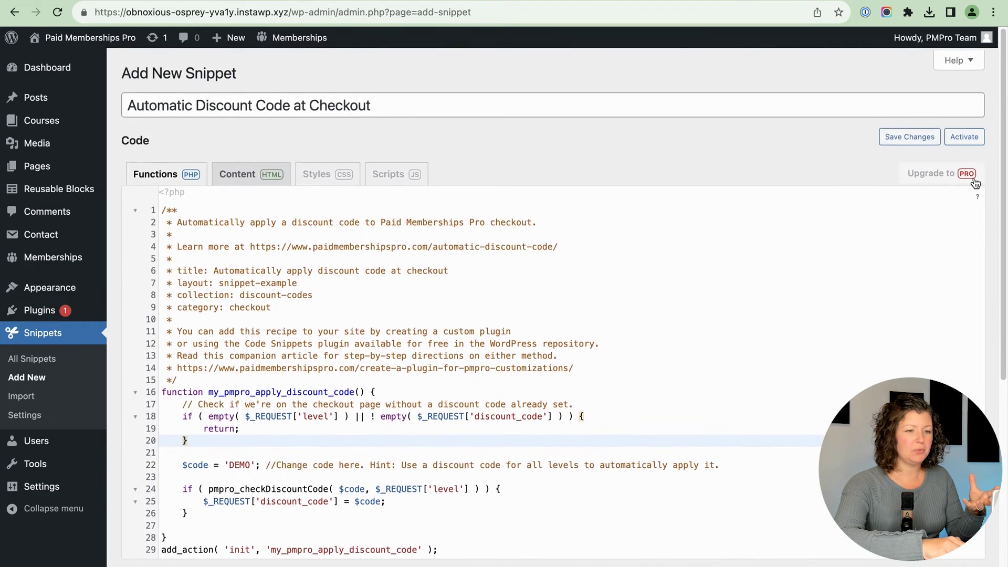
click(911, 147)
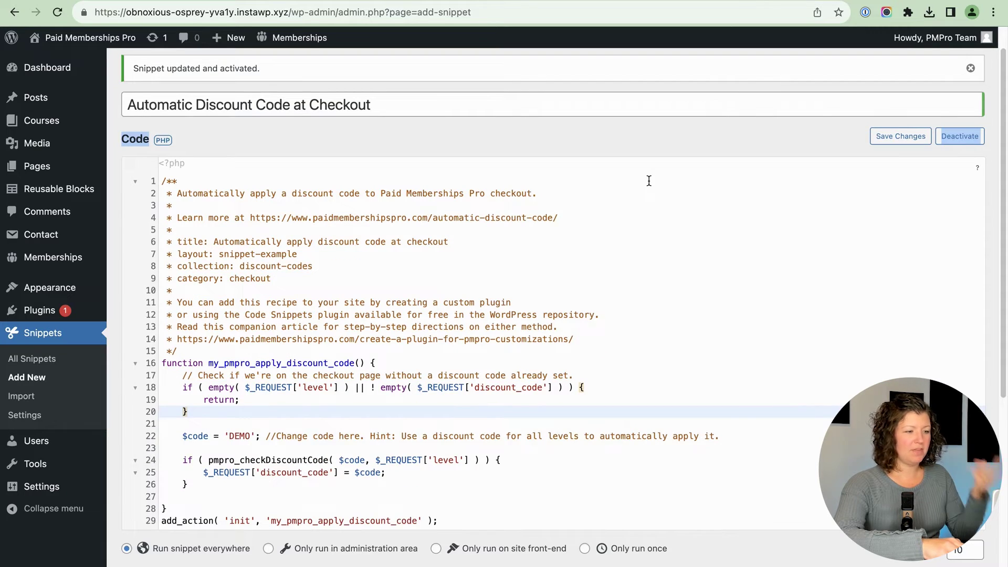
scroll(642, 176, up, 1)
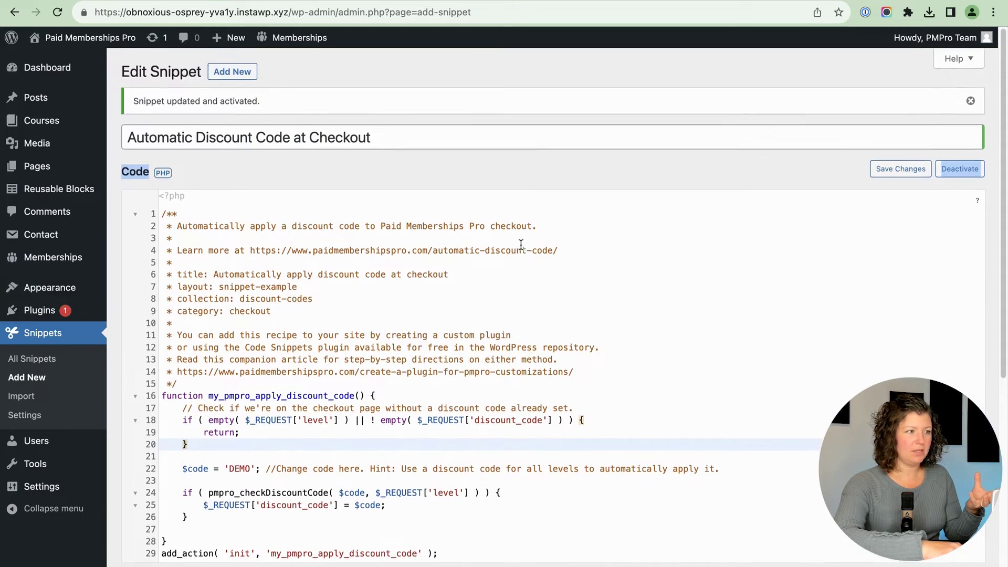
Visit the site and start Professional checkout to confirm DEMO is applied with $50.00 due now
click(96, 46)
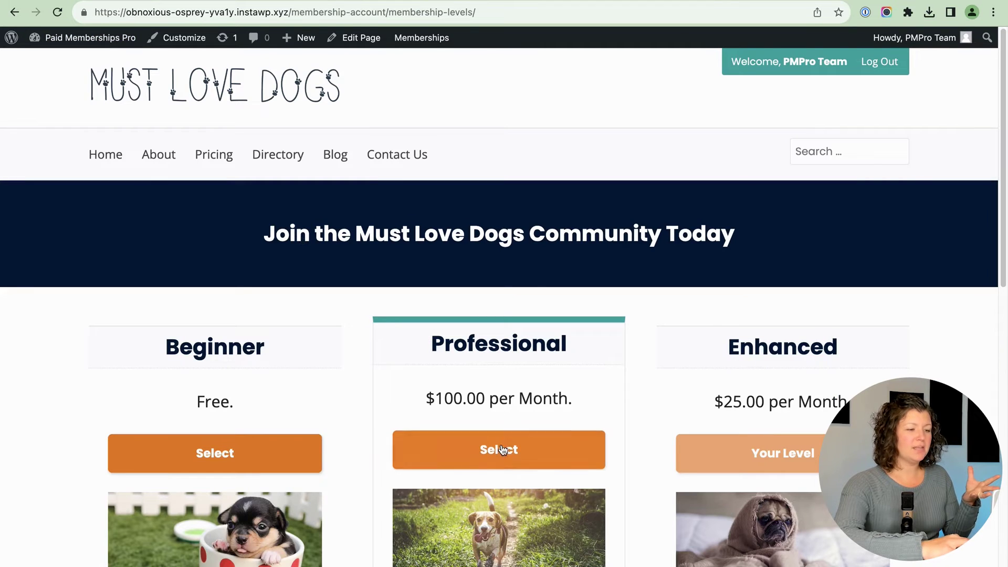
click(502, 457)
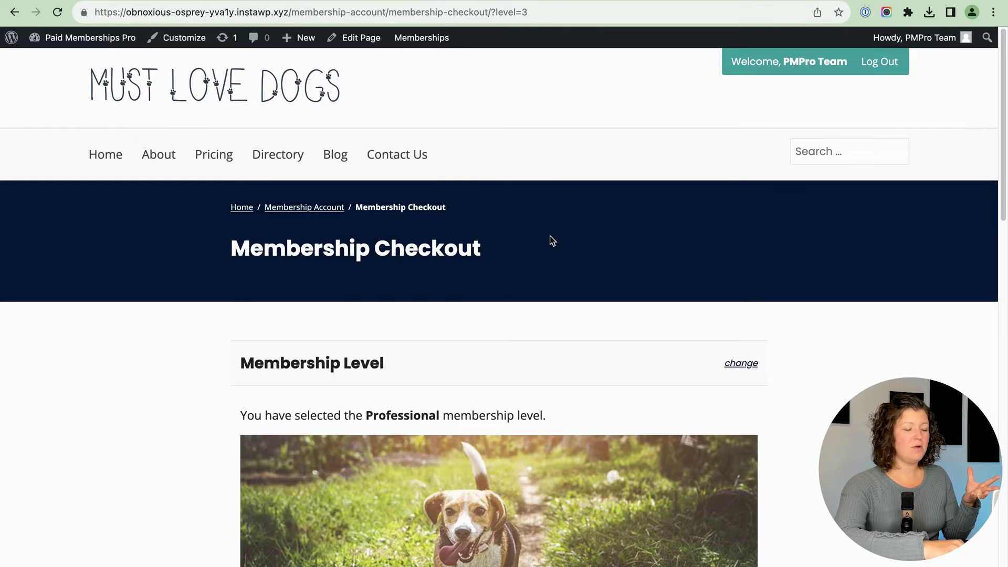
scroll(551, 240, down, 10)
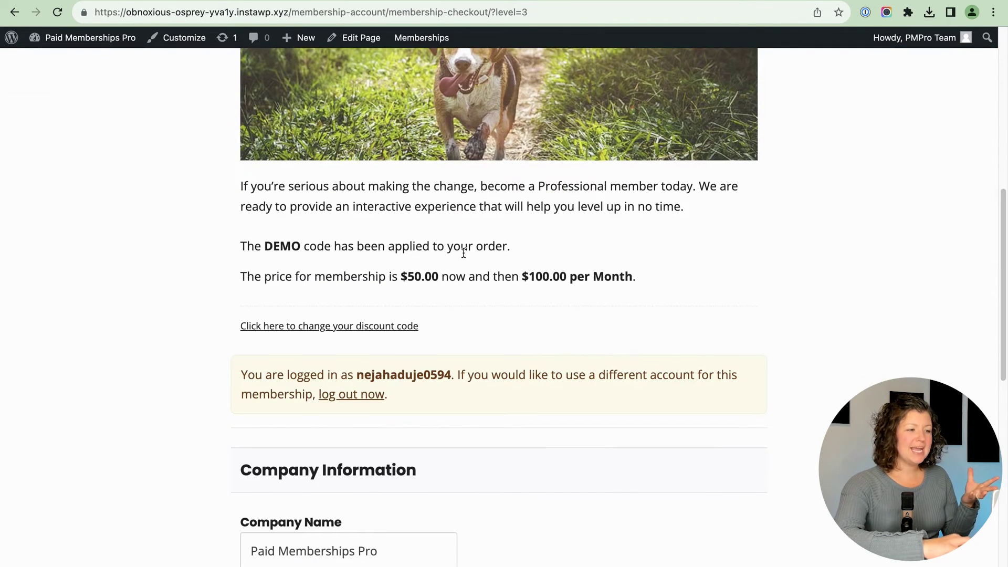